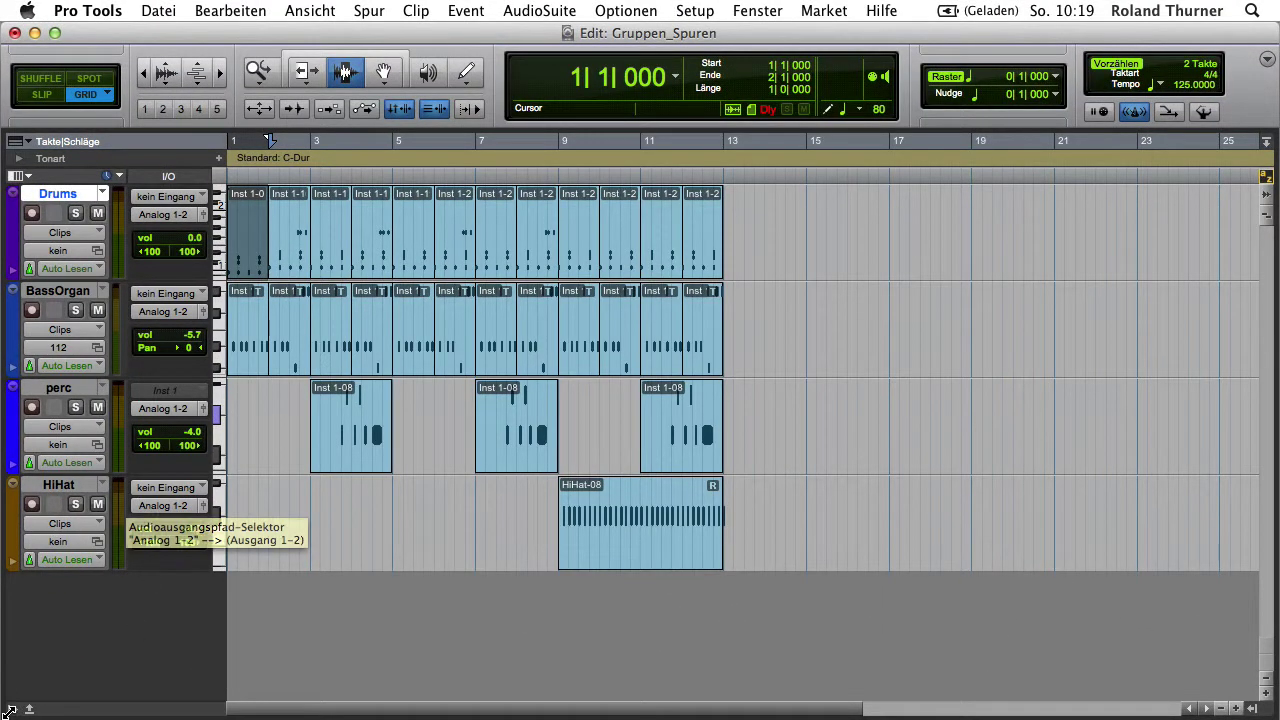
Show the track list sidebar and reorder HiHat above perc, to the top of the list, and back to the last position
click(9, 710)
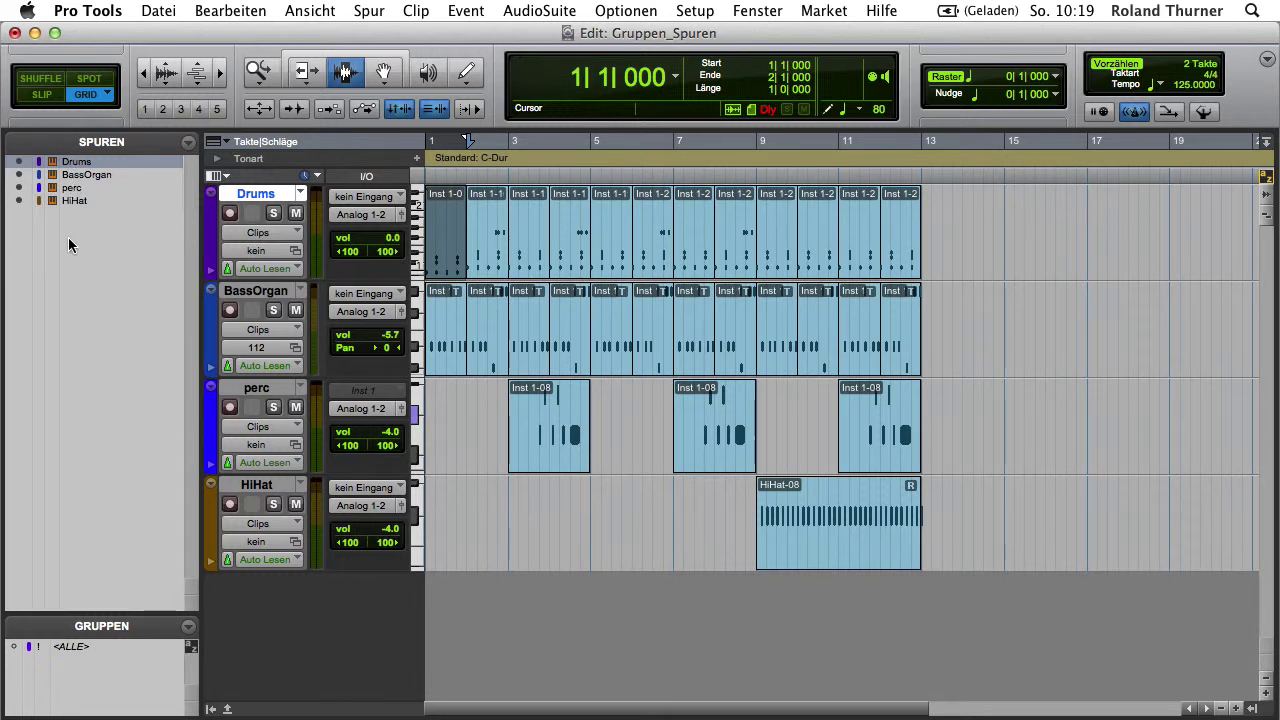
click(74, 200)
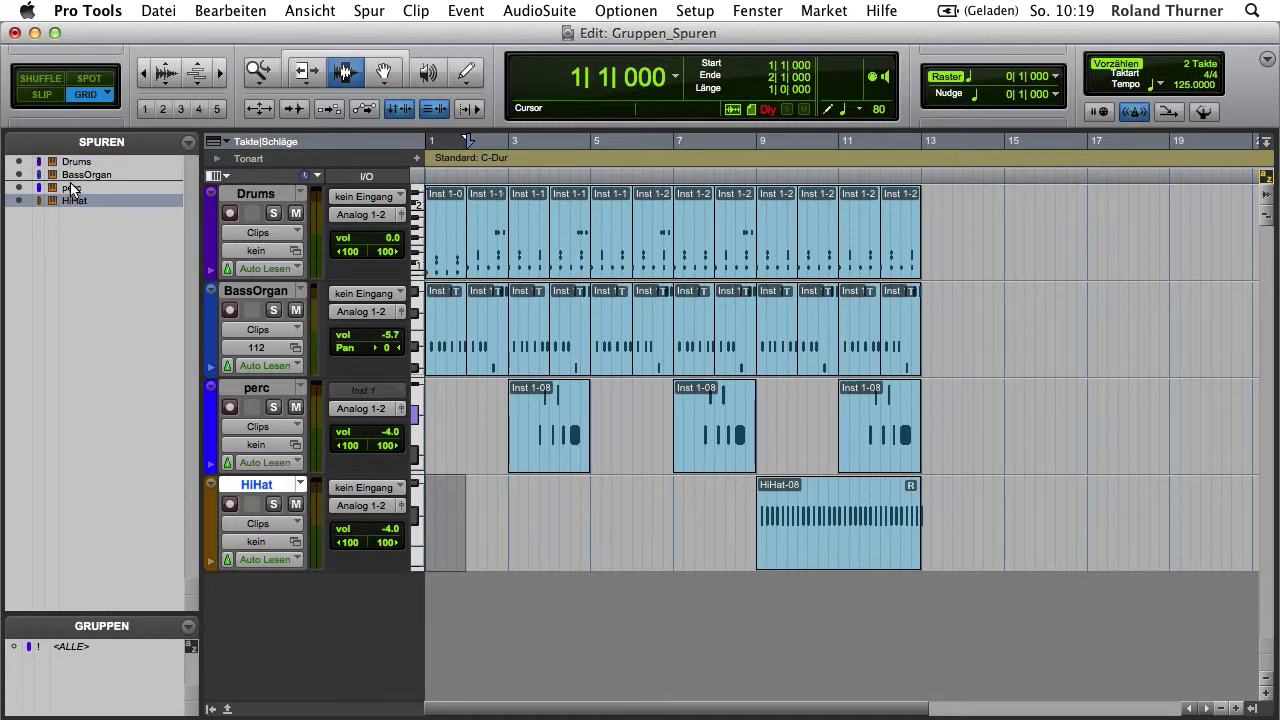
drag(72, 188, 72, 206)
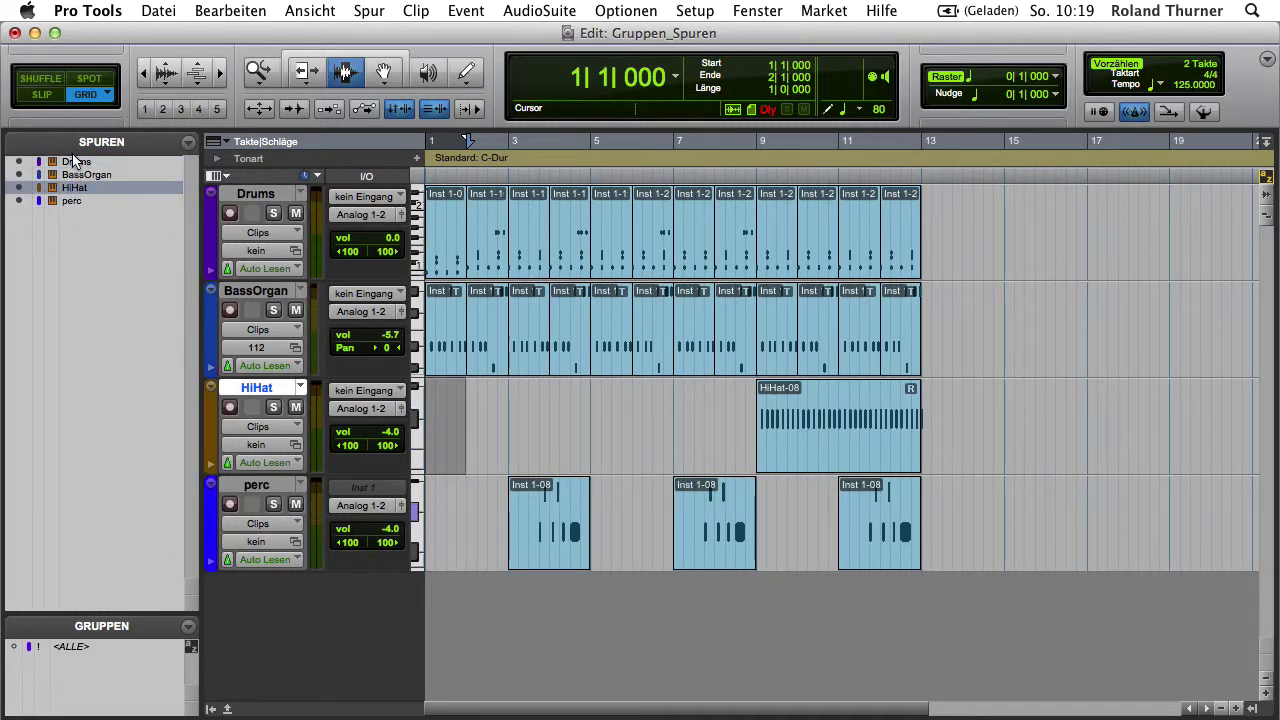
drag(76, 160, 76, 158)
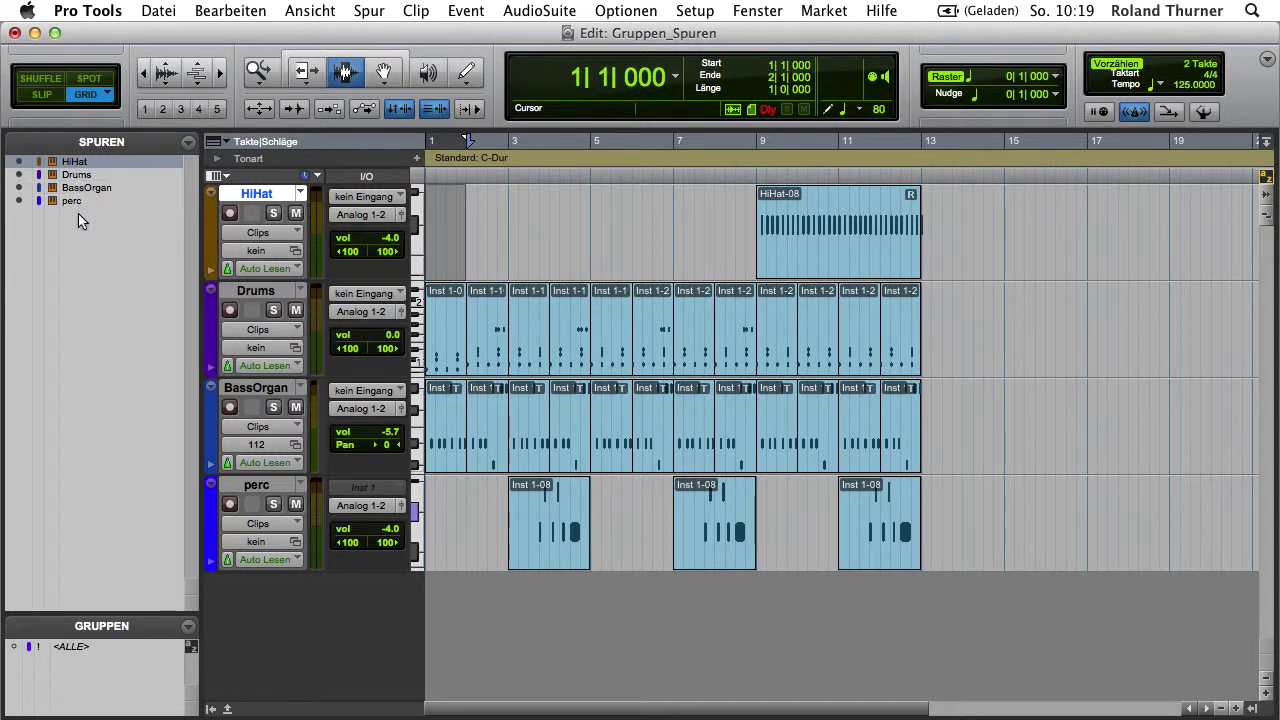
drag(78, 213, 78, 207)
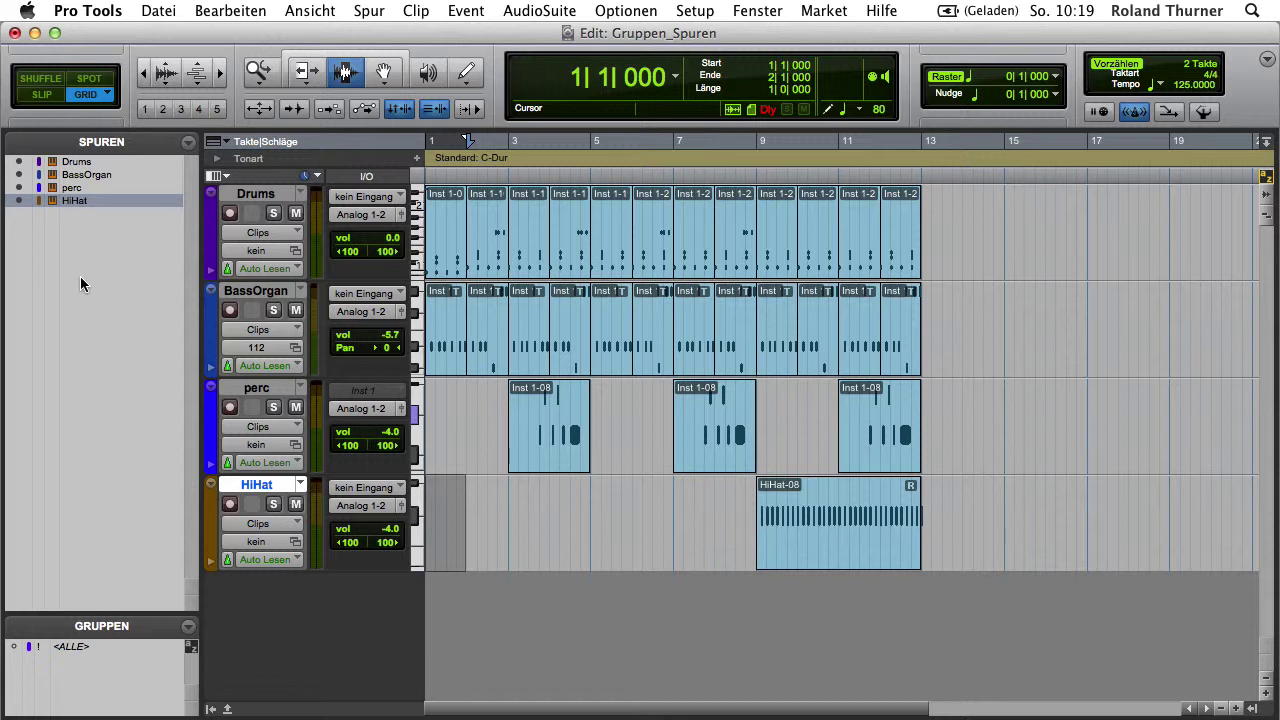
Select Drums, perc and HiHat together in the track list, and switch the selection to BassOrgan alone
click(74, 163)
super+click(71, 188)
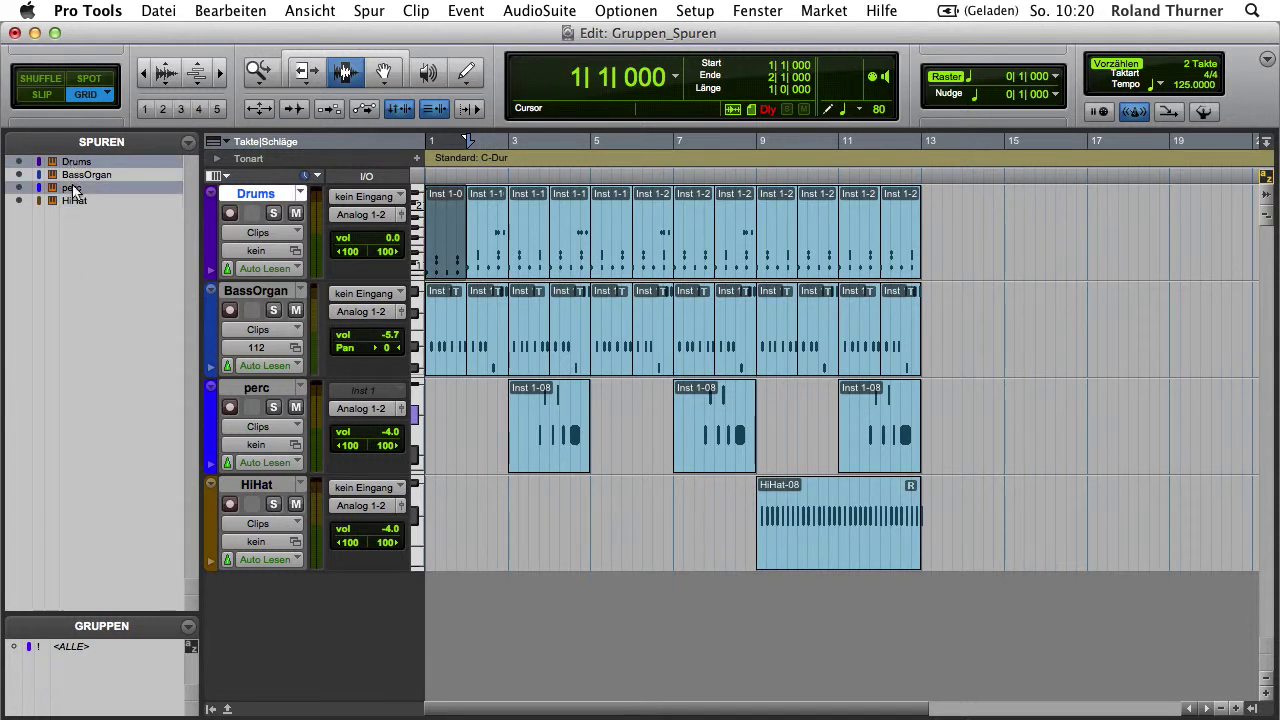
super+click(75, 201)
click(82, 176)
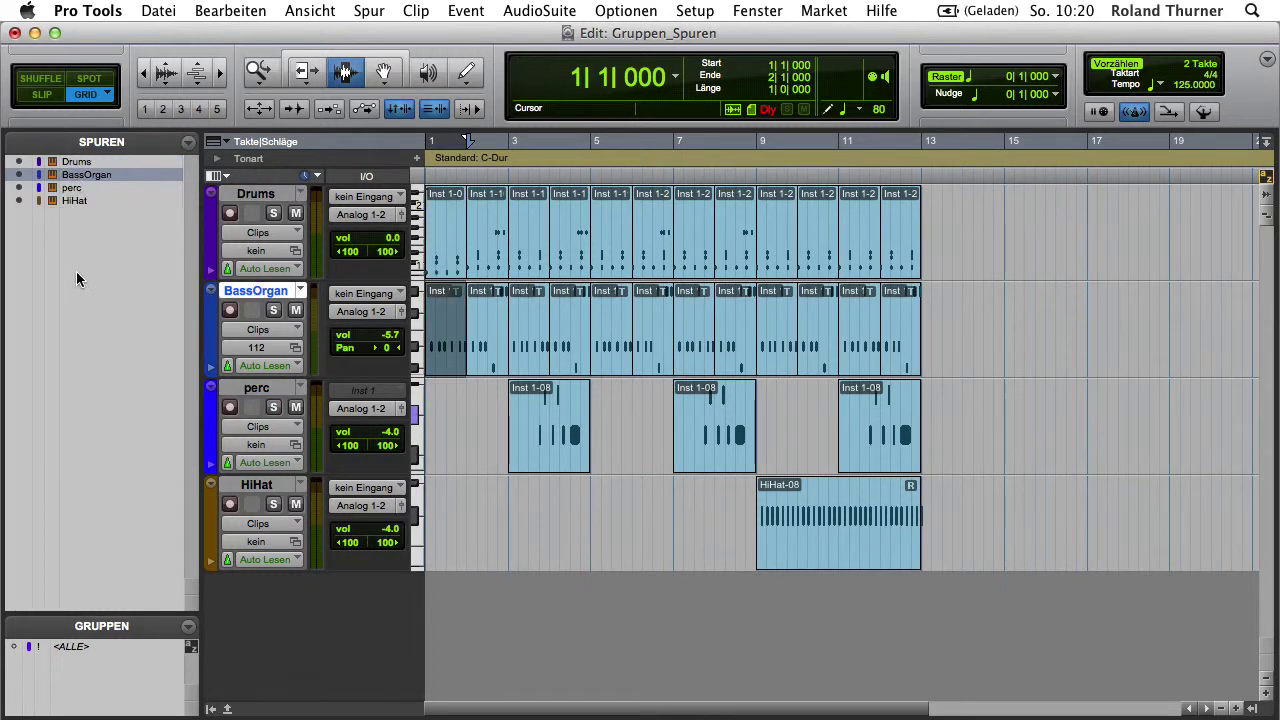
Hide the Drums, BassOrgan, perc and HiHat tracks from the Edit window one by one
click(18, 162)
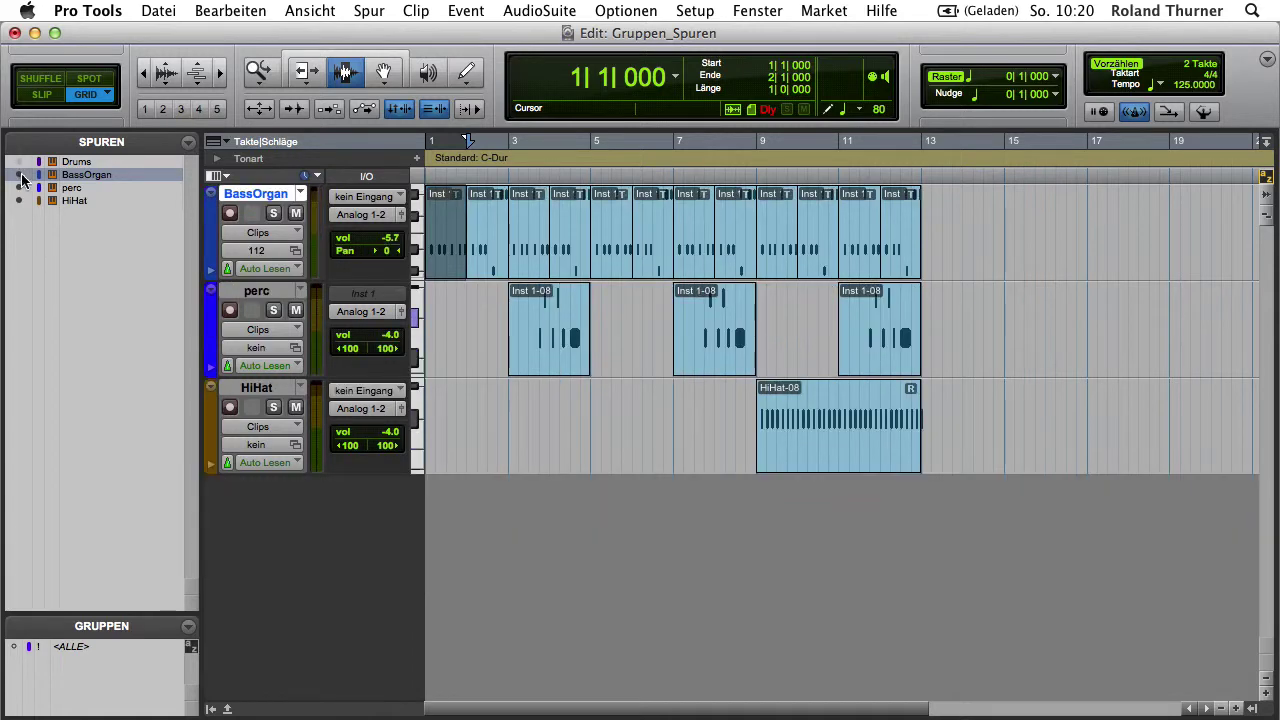
click(18, 175)
click(18, 188)
click(18, 201)
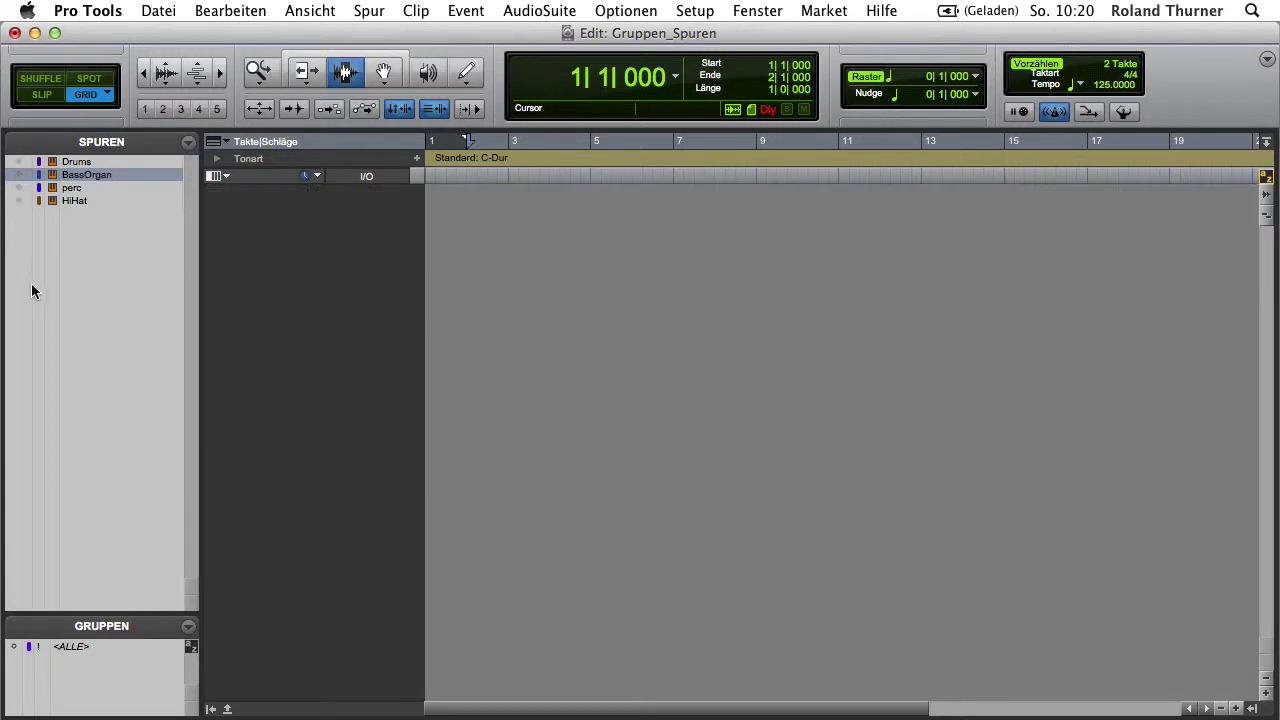
Show the hidden HiHat, perc, BassOrgan and Drums tracks again
click(19, 201)
click(19, 188)
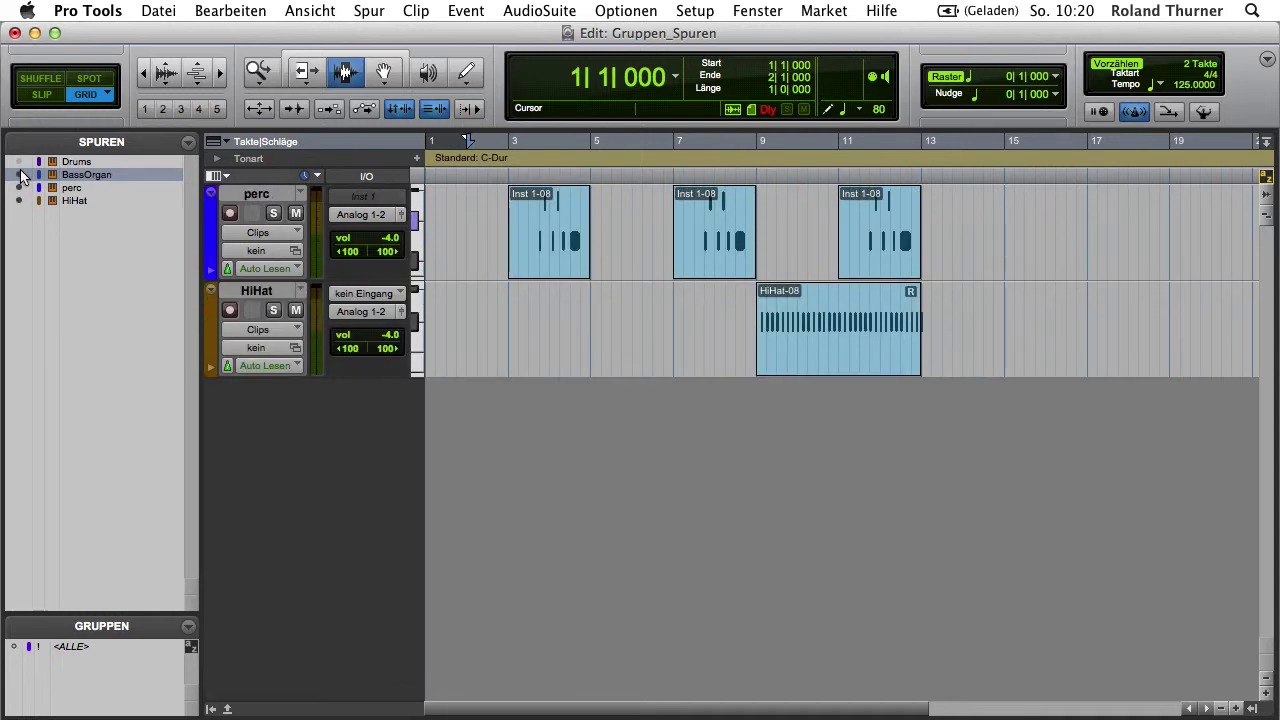
click(19, 175)
click(19, 162)
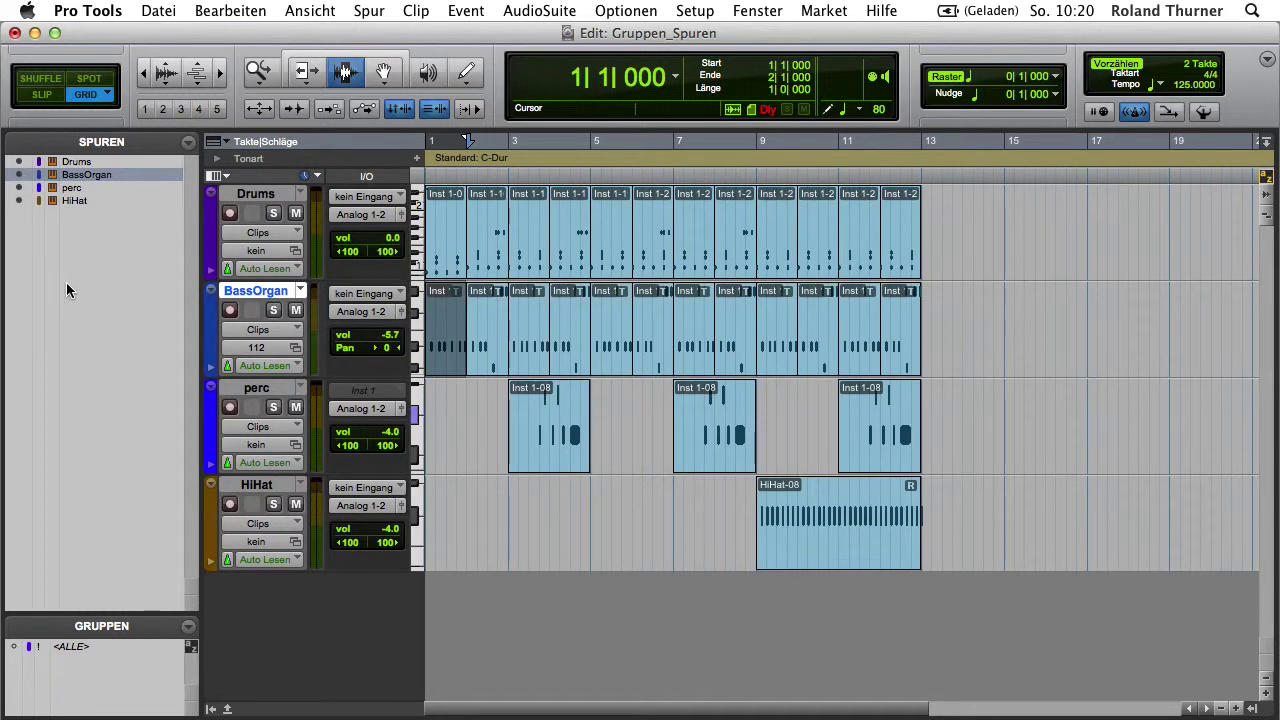
click(189, 145)
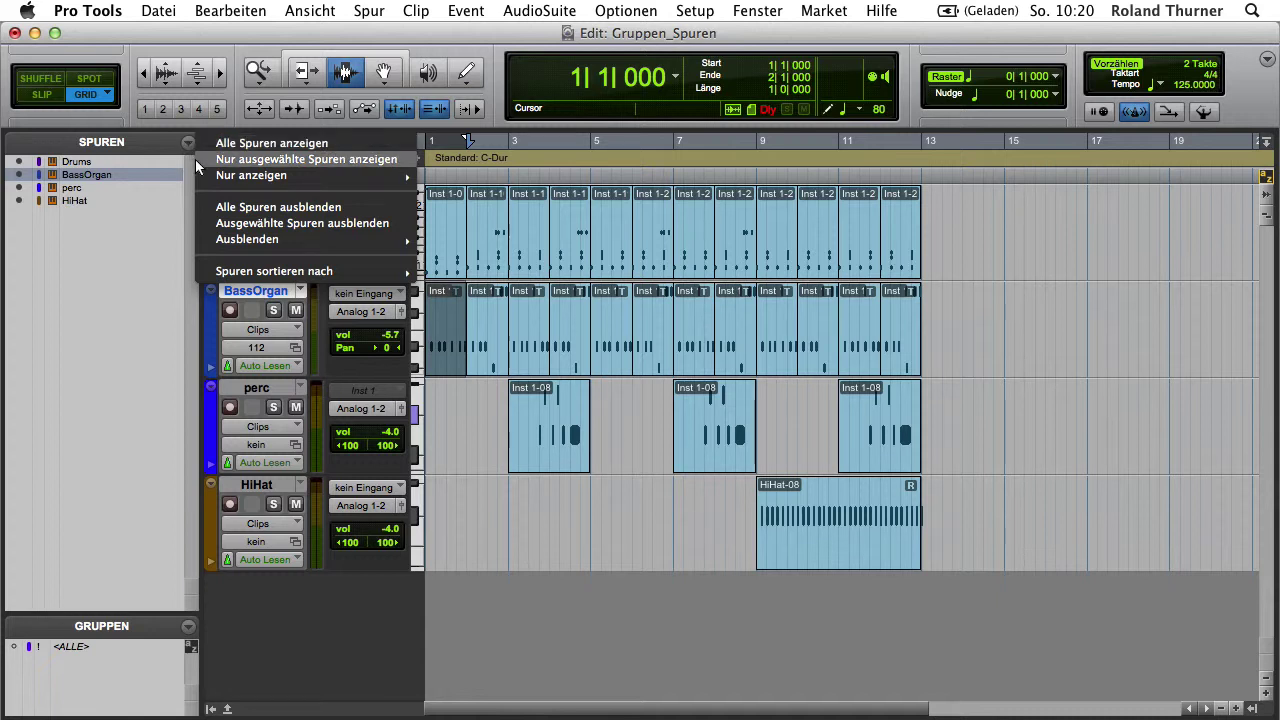
mouse_move(199, 170)
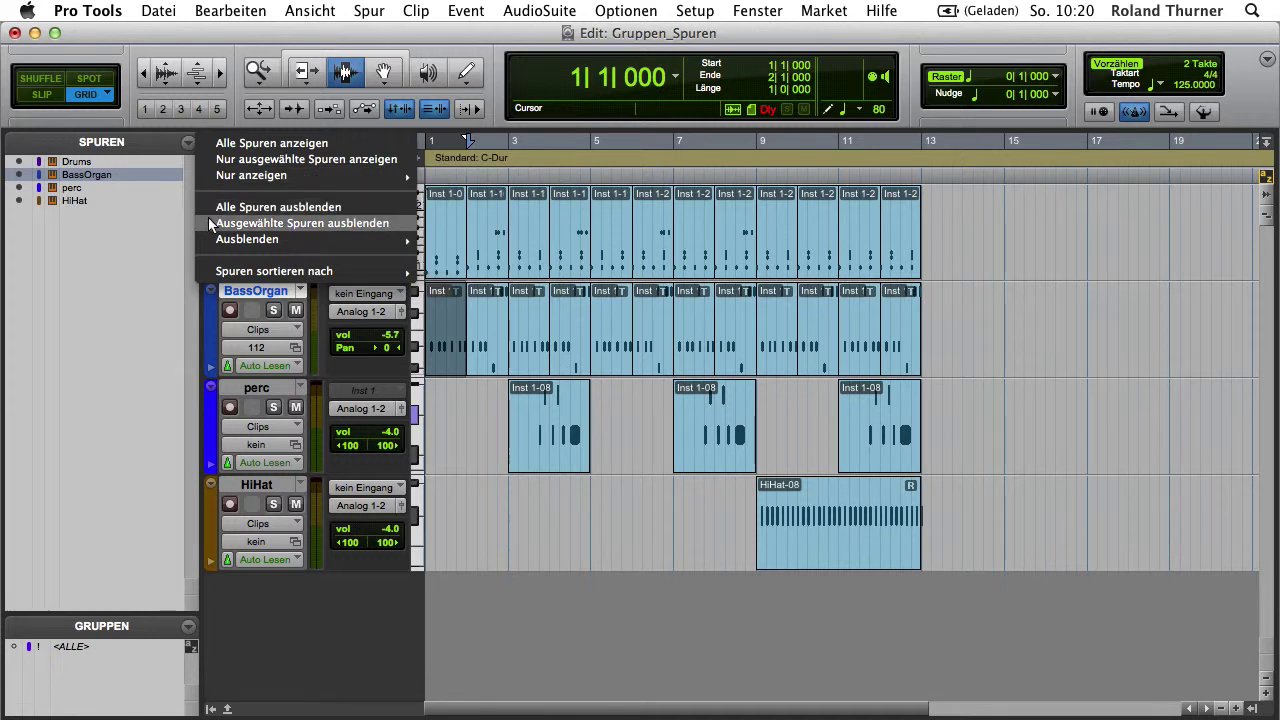
mouse_move(205, 241)
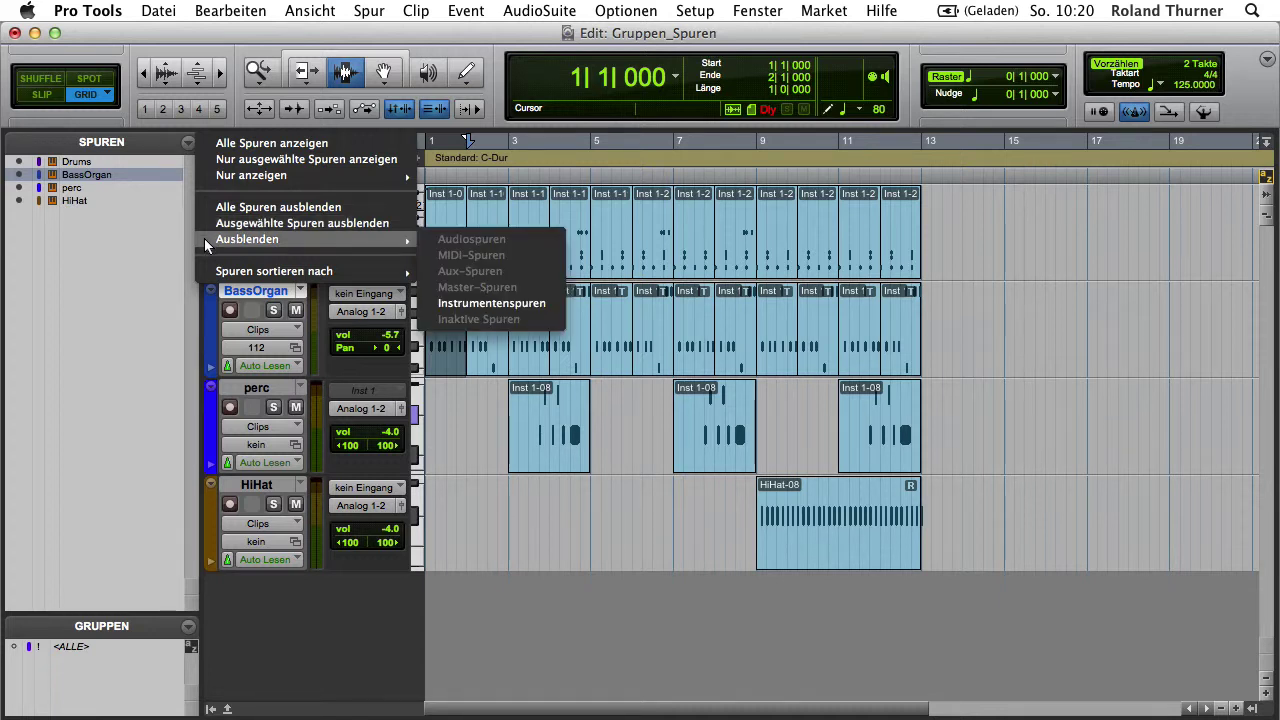
mouse_move(215, 272)
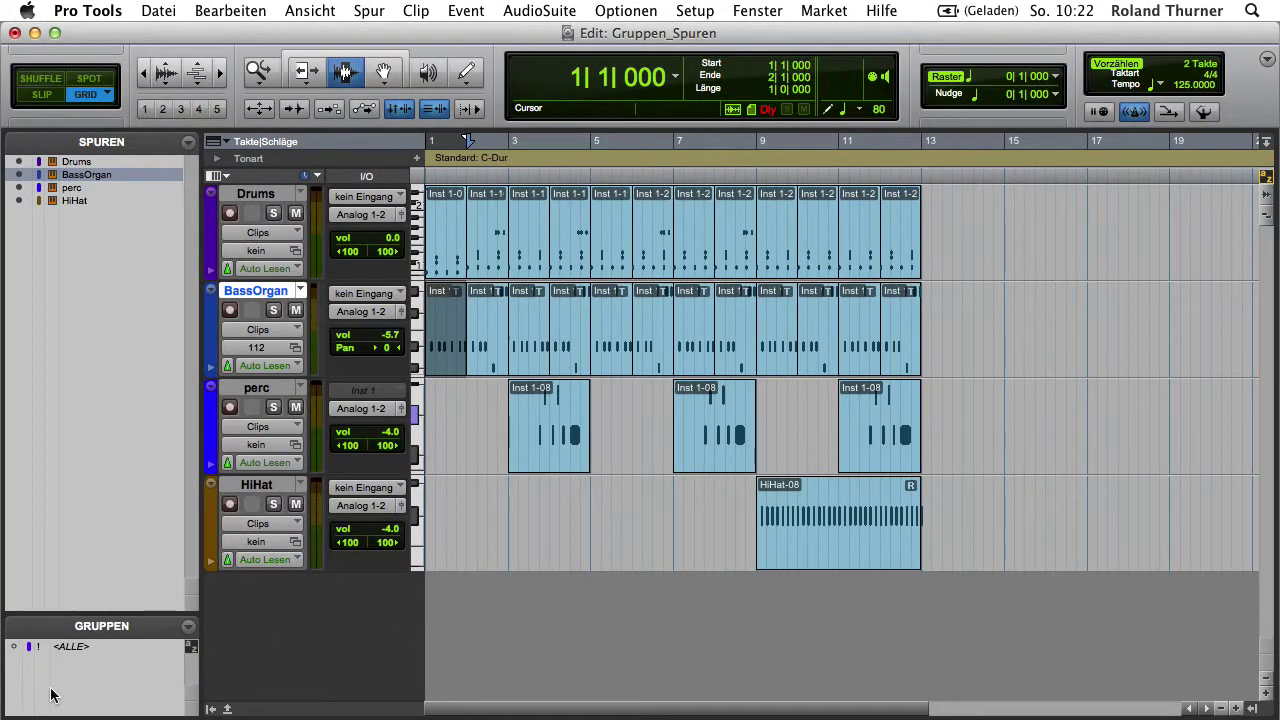
Select the Drums and BassOrgan tracks and start creating a track group from them
click(255, 193)
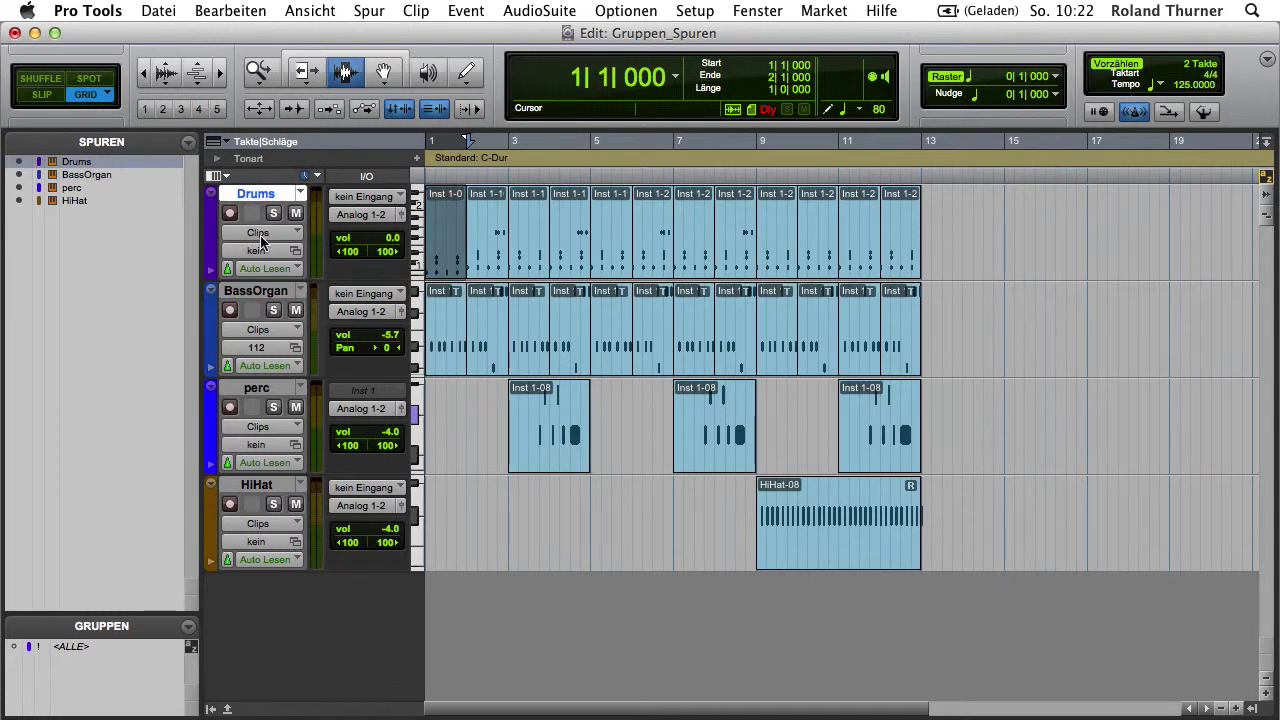
shift+click(258, 292)
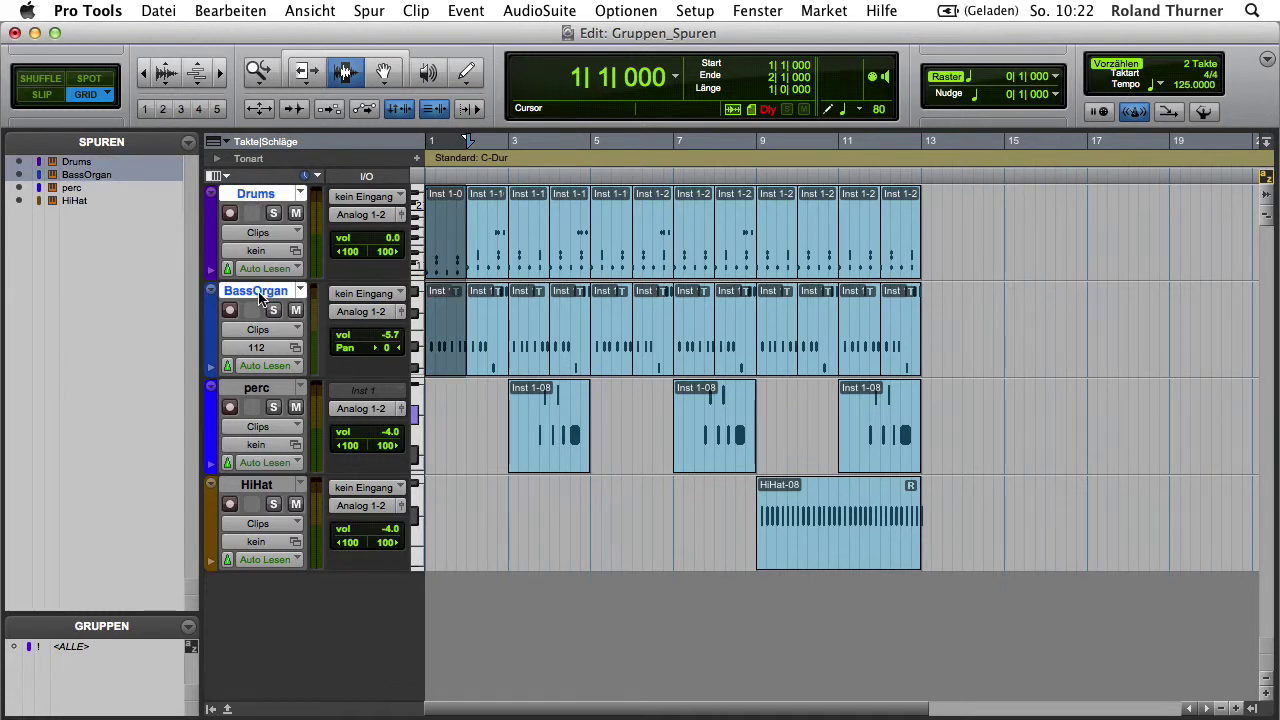
click(367, 11)
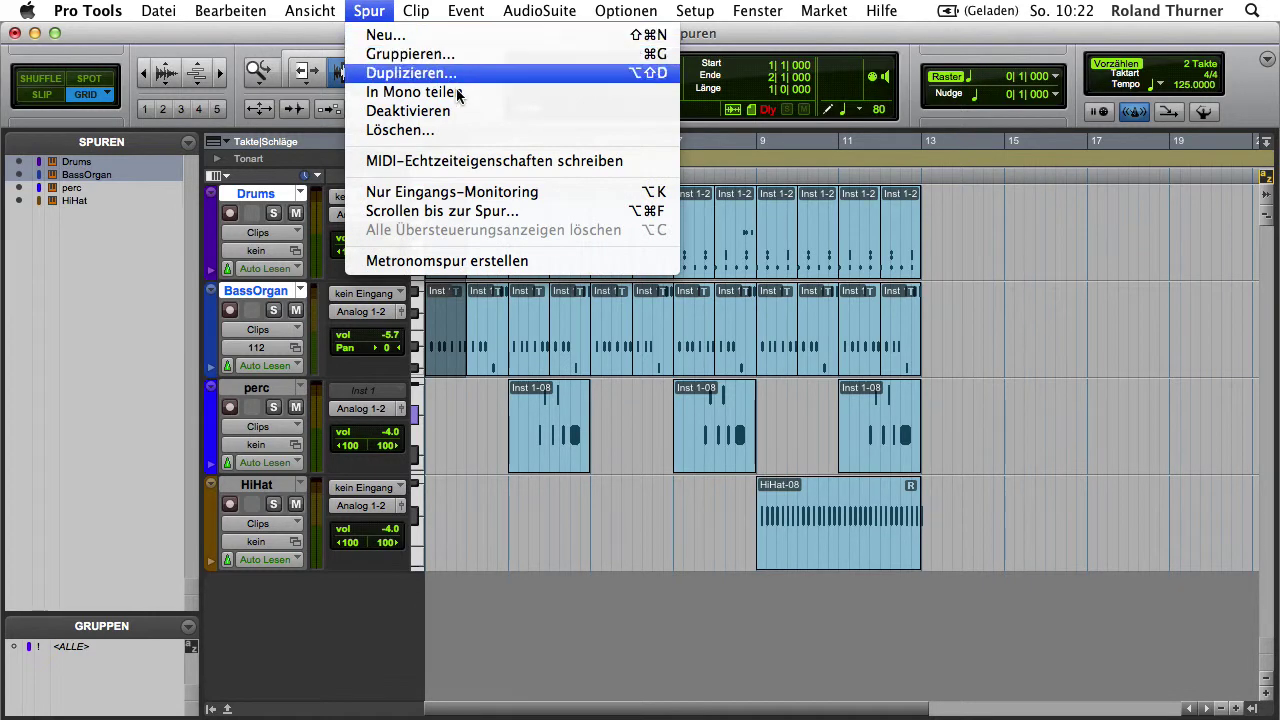
key(super+g)
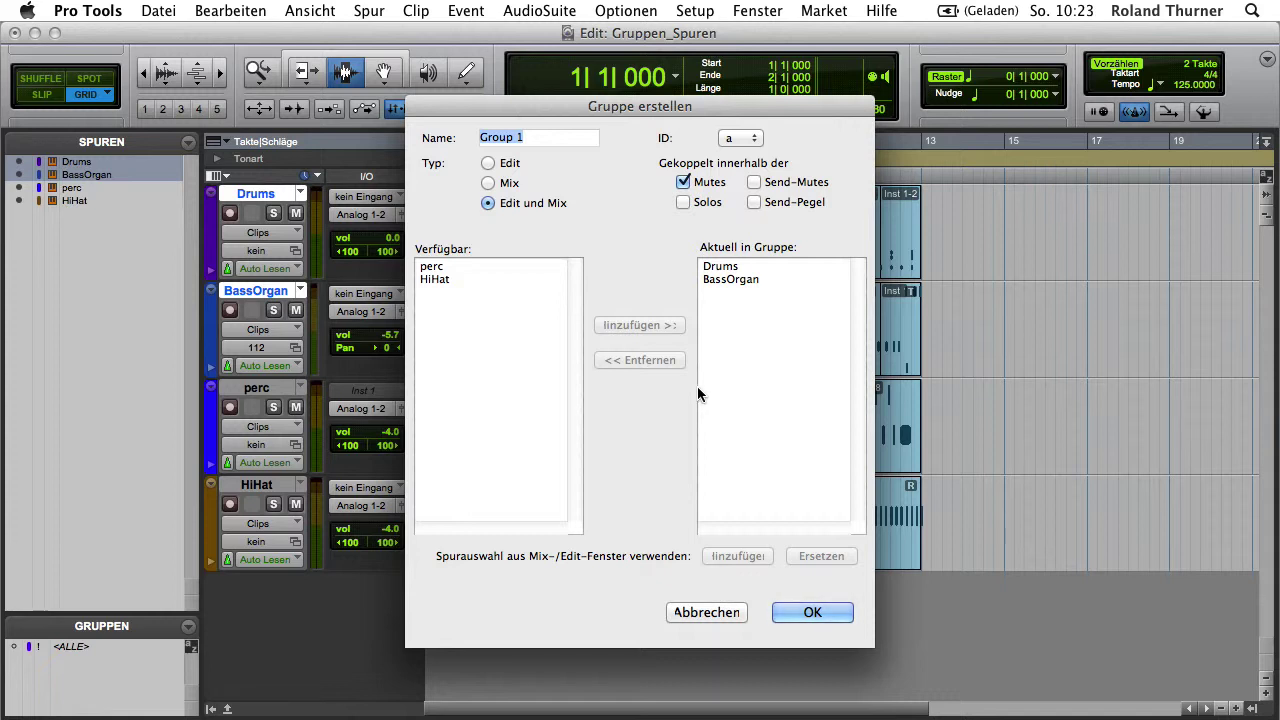
Add HiHat to the new group's track list and remove it again
click(454, 280)
click(633, 326)
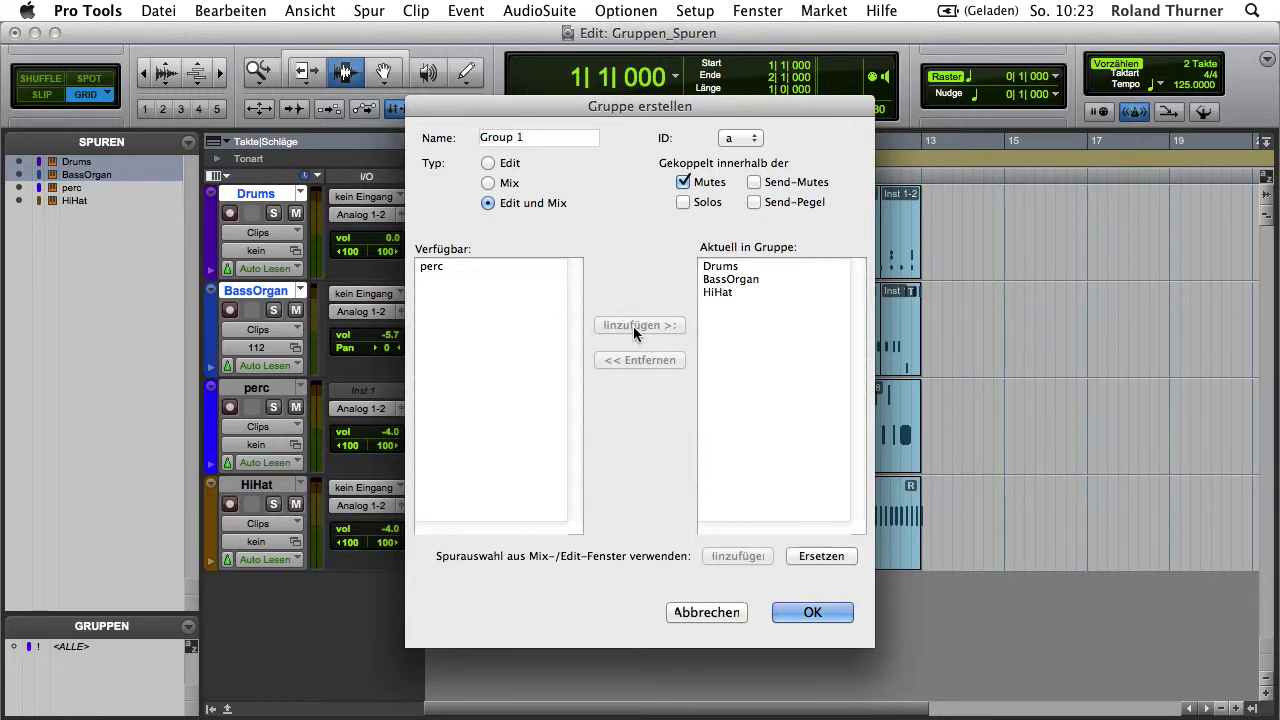
click(731, 290)
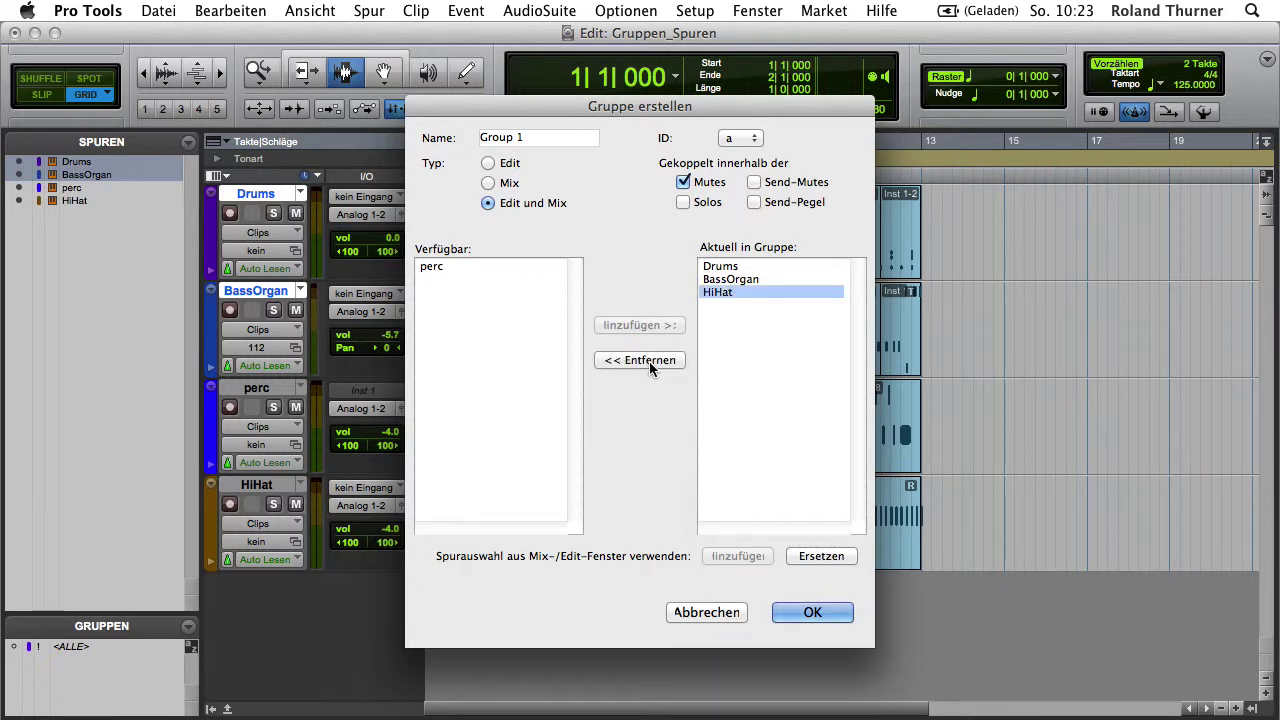
click(649, 360)
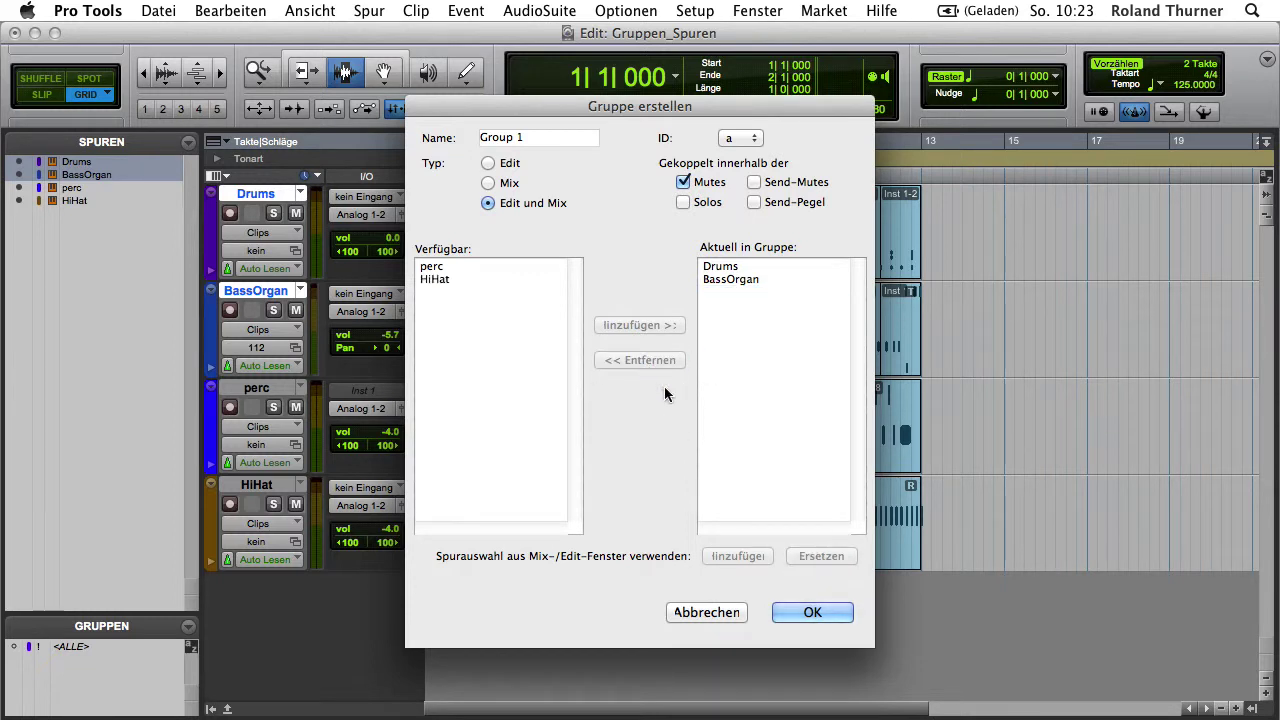
Keep the name Group 1 and ID a, set the group type to Edit, and create the group
click(528, 137)
click(741, 138)
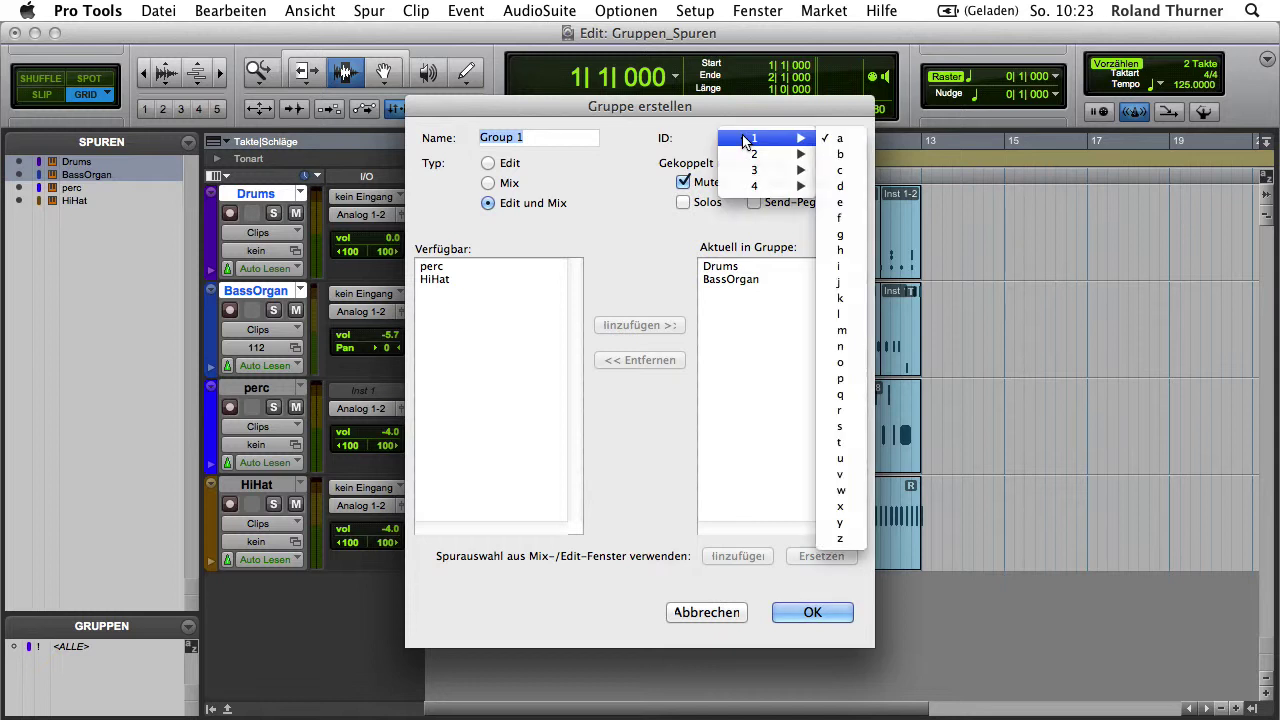
click(714, 129)
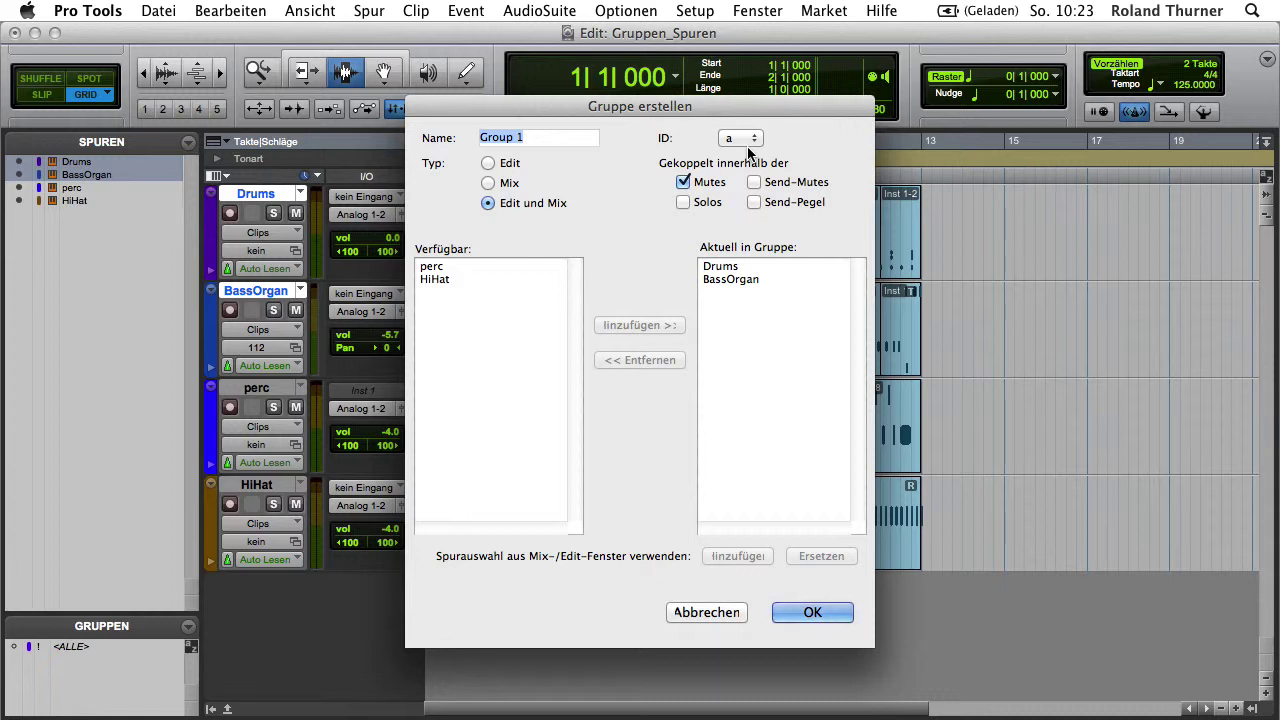
click(488, 164)
click(488, 183)
click(488, 204)
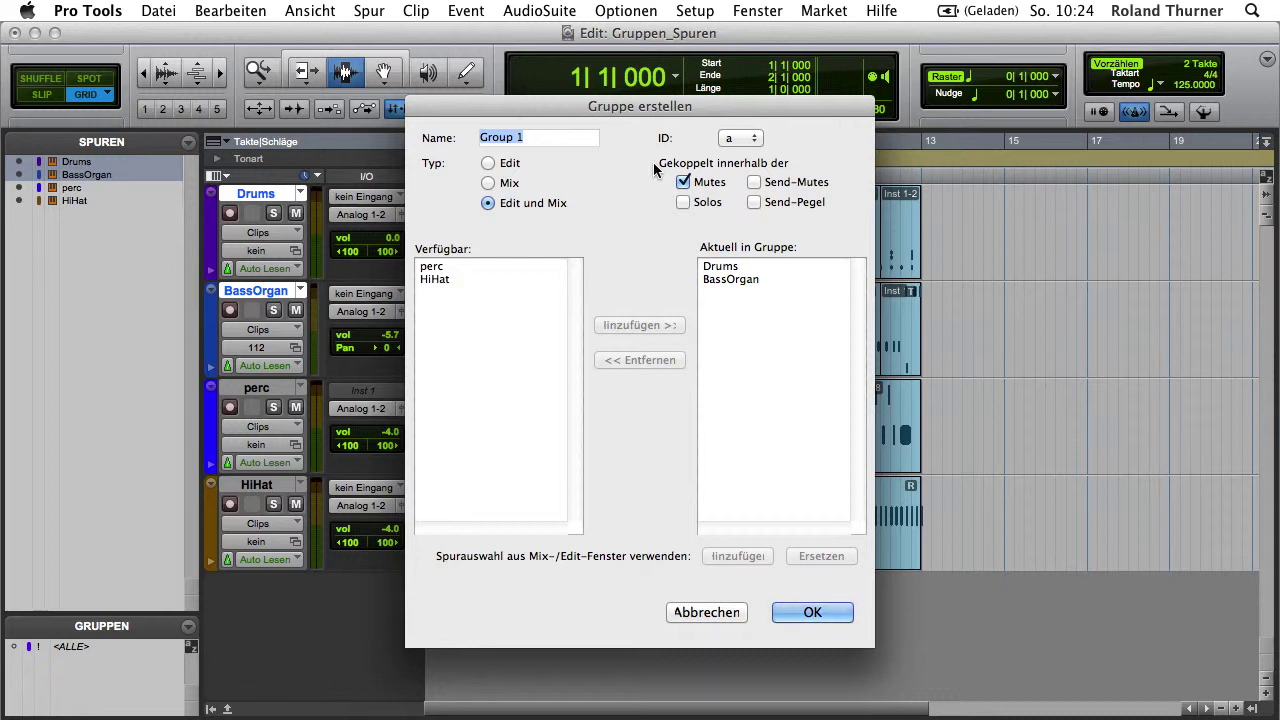
click(507, 167)
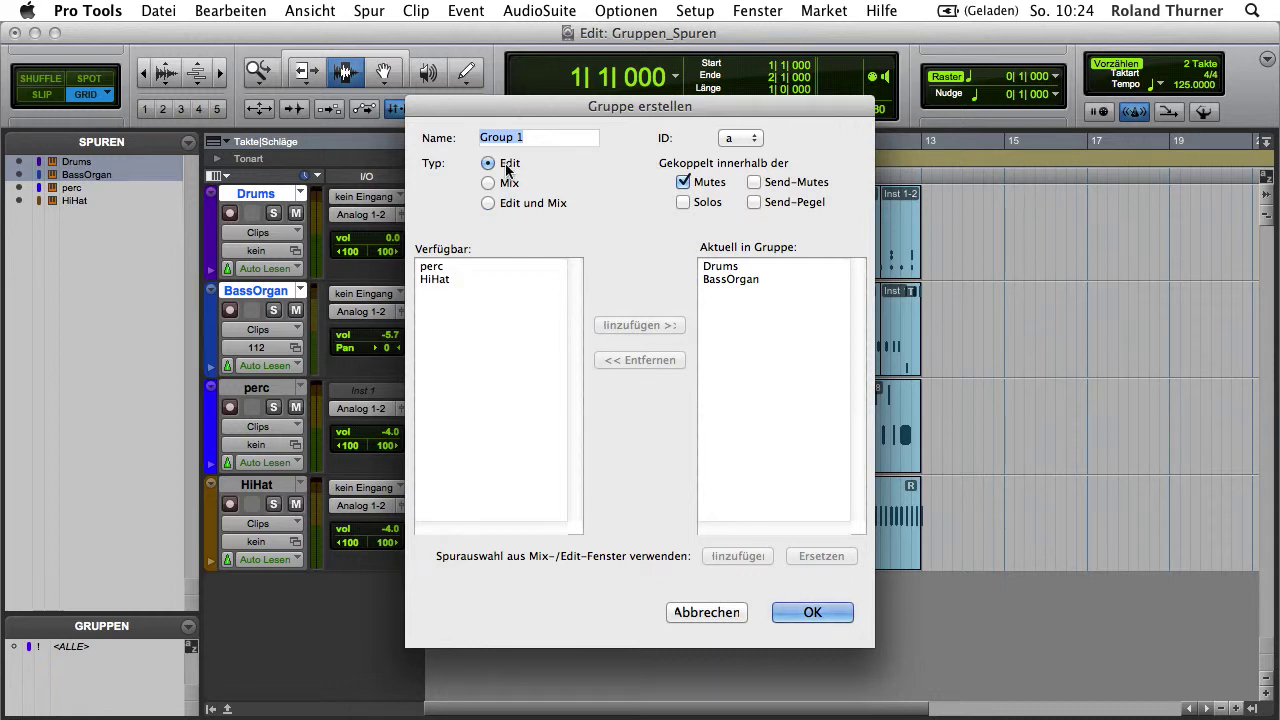
click(797, 614)
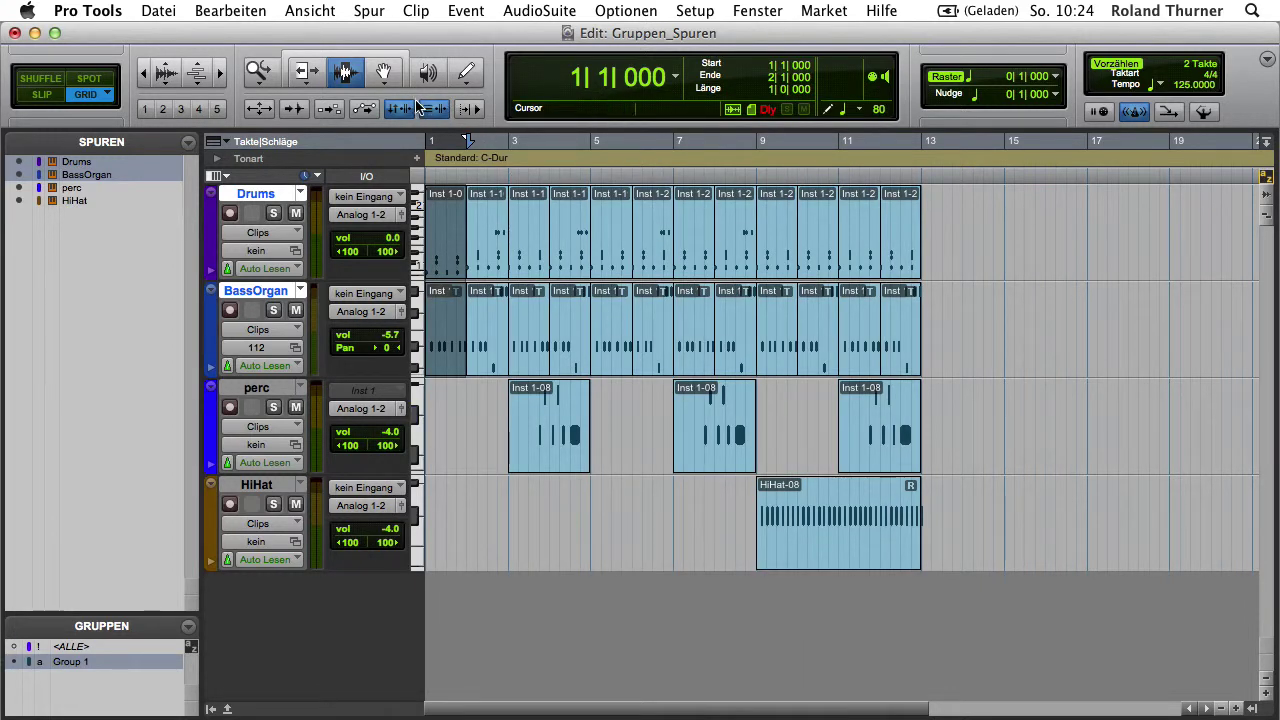
Test the group by selecting ranges on the Drums track, including 2|3|000 to 4|1|000 and 8|3|000 to 10|4|000
click(490, 241)
drag(490, 241, 553, 241)
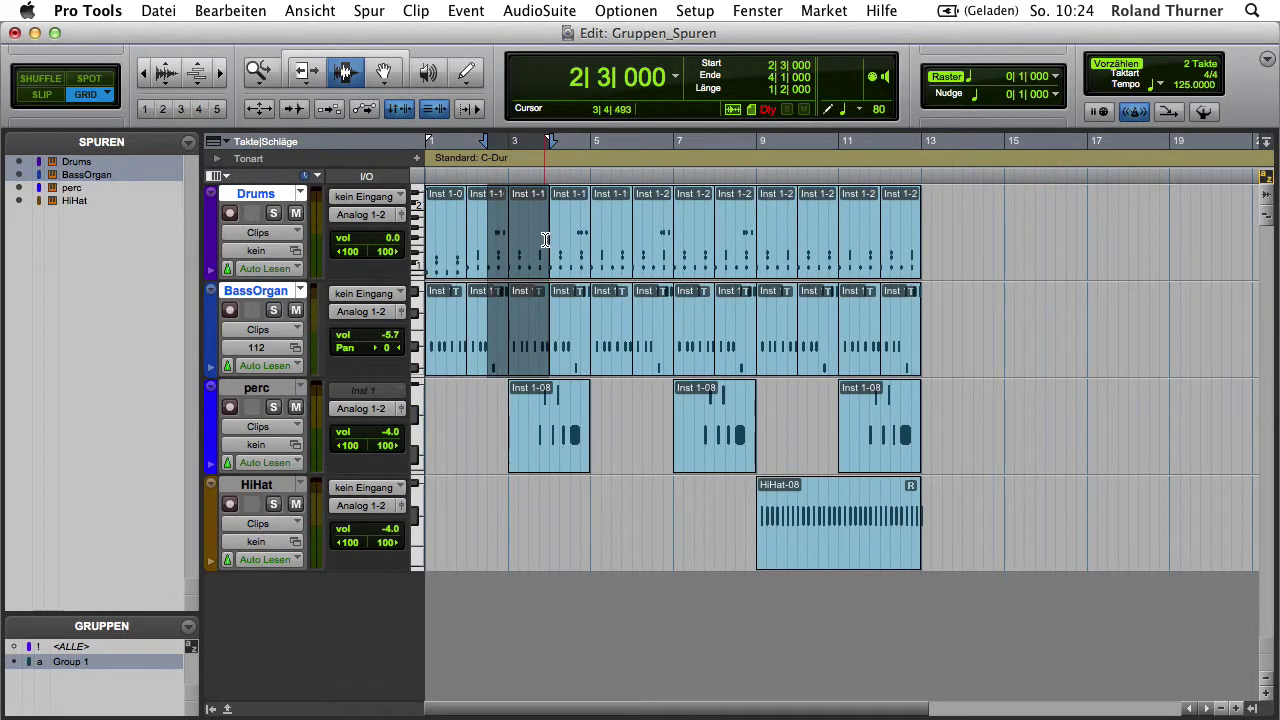
drag(679, 240, 722, 242)
drag(834, 250, 738, 251)
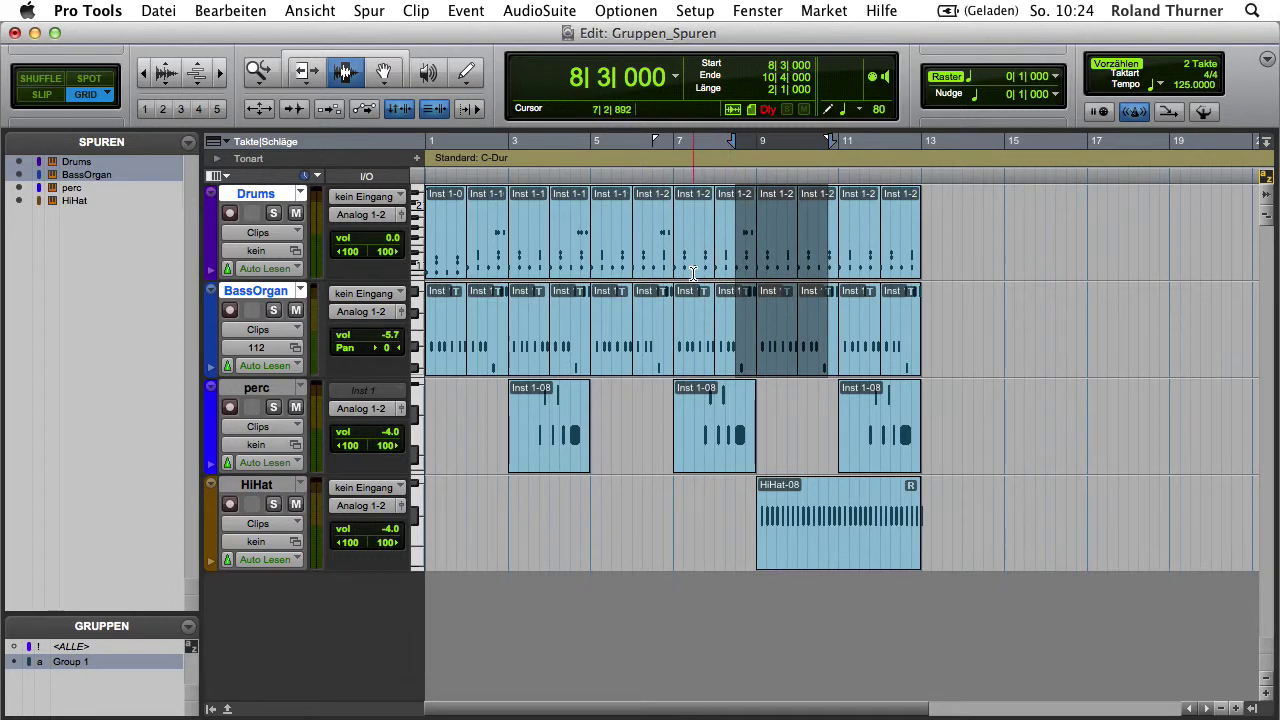
Draw a raised Audio-Lautstärke automation curve on the grouped tracks between about bars 3 and 7, and return them to Clips view
click(257, 234)
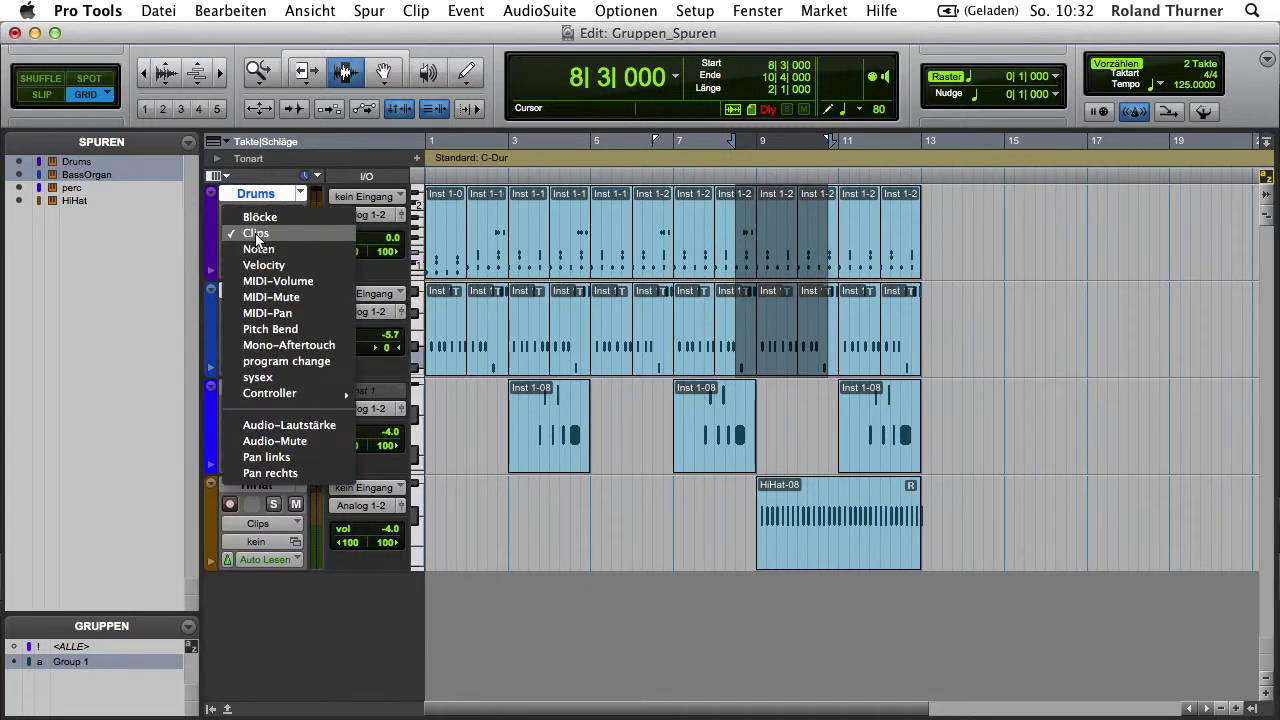
click(328, 424)
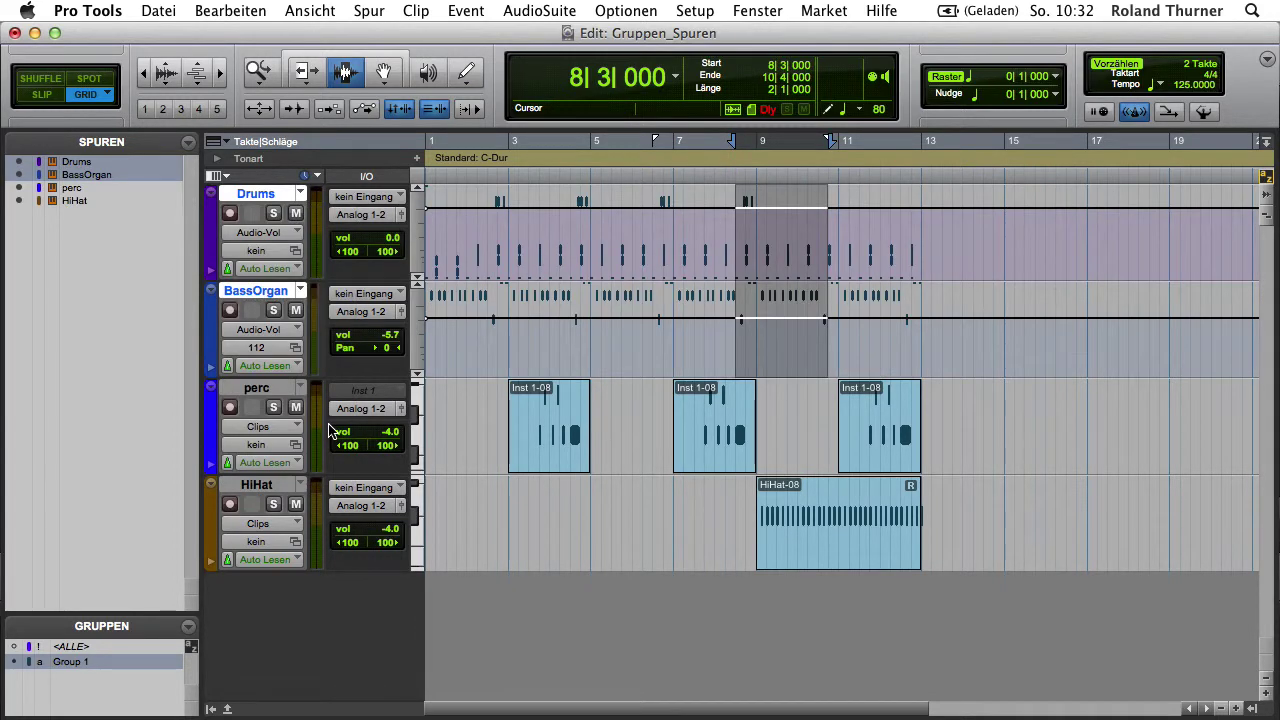
key(F8)
click(529, 208)
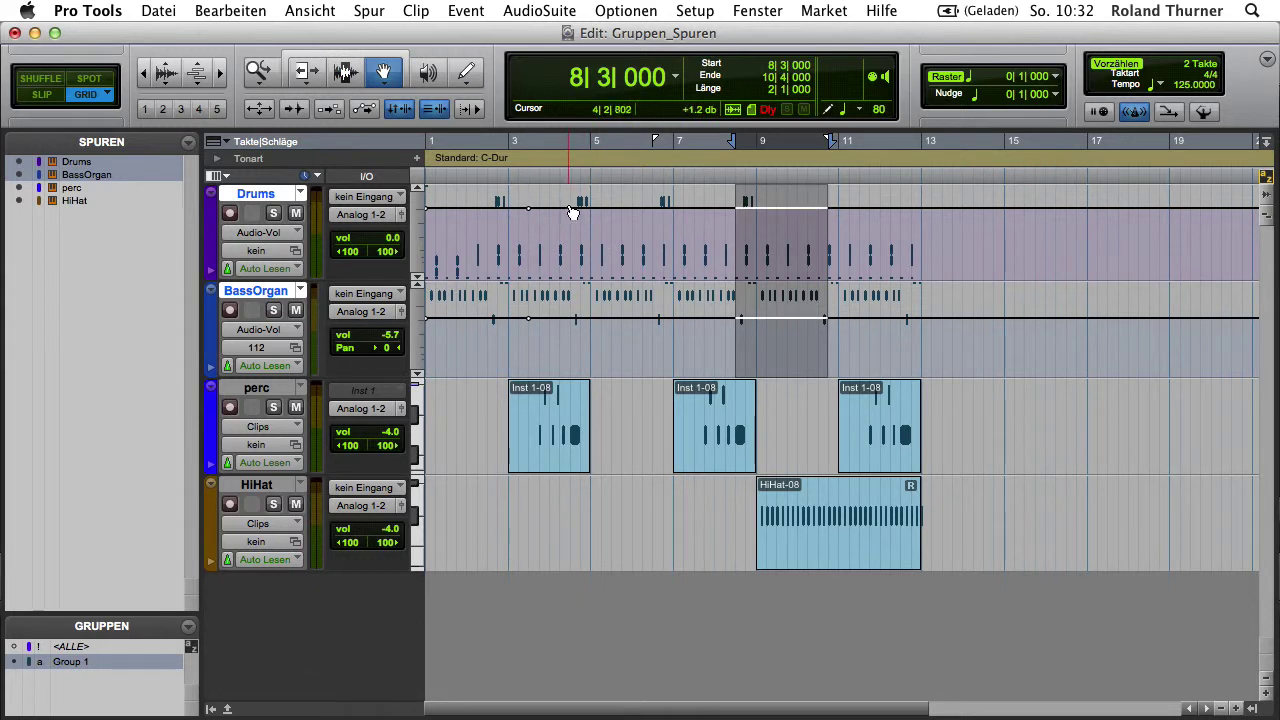
click(640, 208)
click(672, 208)
drag(580, 207, 641, 196)
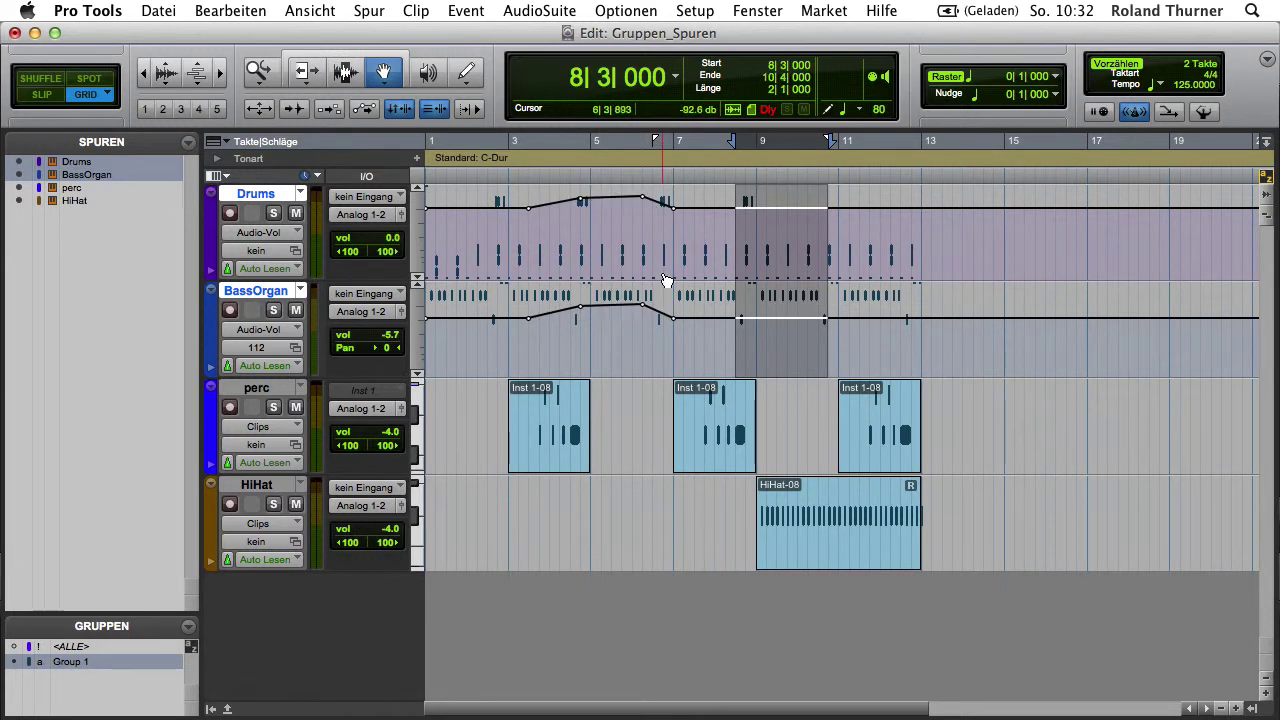
key(ctrl+minus)
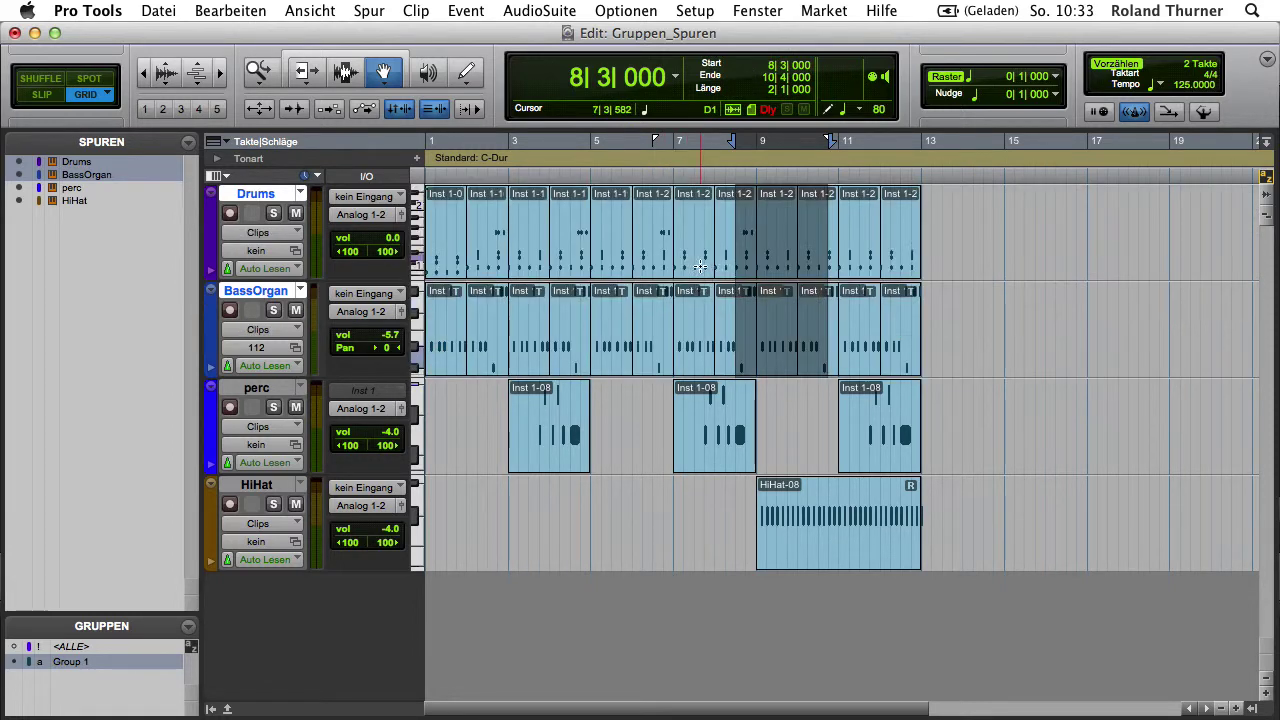
key(ctrl+minus)
Try moving the last grouped Drums and BassOrgan clips, including one to 11|4|000, and undo the moves
mouse_move(902, 241)
mouse_down()
mouse_move(957, 255)
mouse_move(894, 251)
mouse_up()
key(F1)
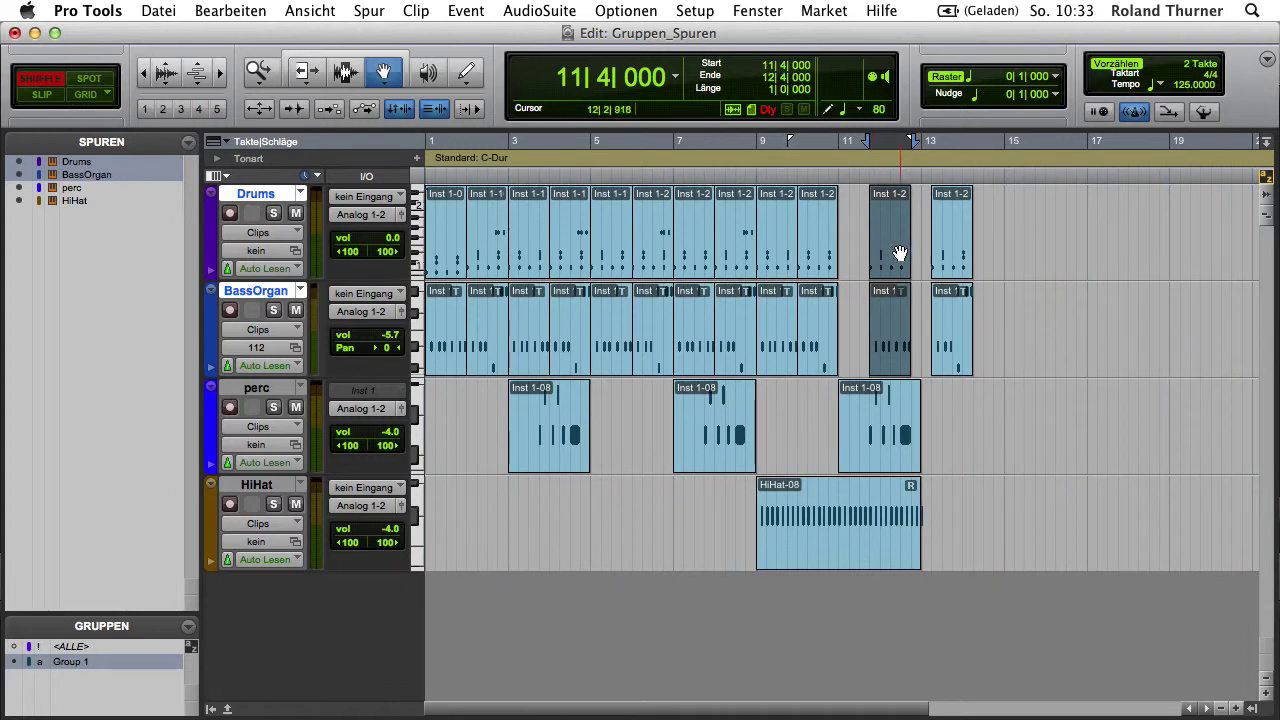
key(super+z)
key(super+z)
Trim the end of the last grouped Drums and BassOrgan clips out to about 13|1|046, and back to 13|1|000 in Grid mode
key(super+bracketright)
key(super+bracketright)
key(super+bracketright)
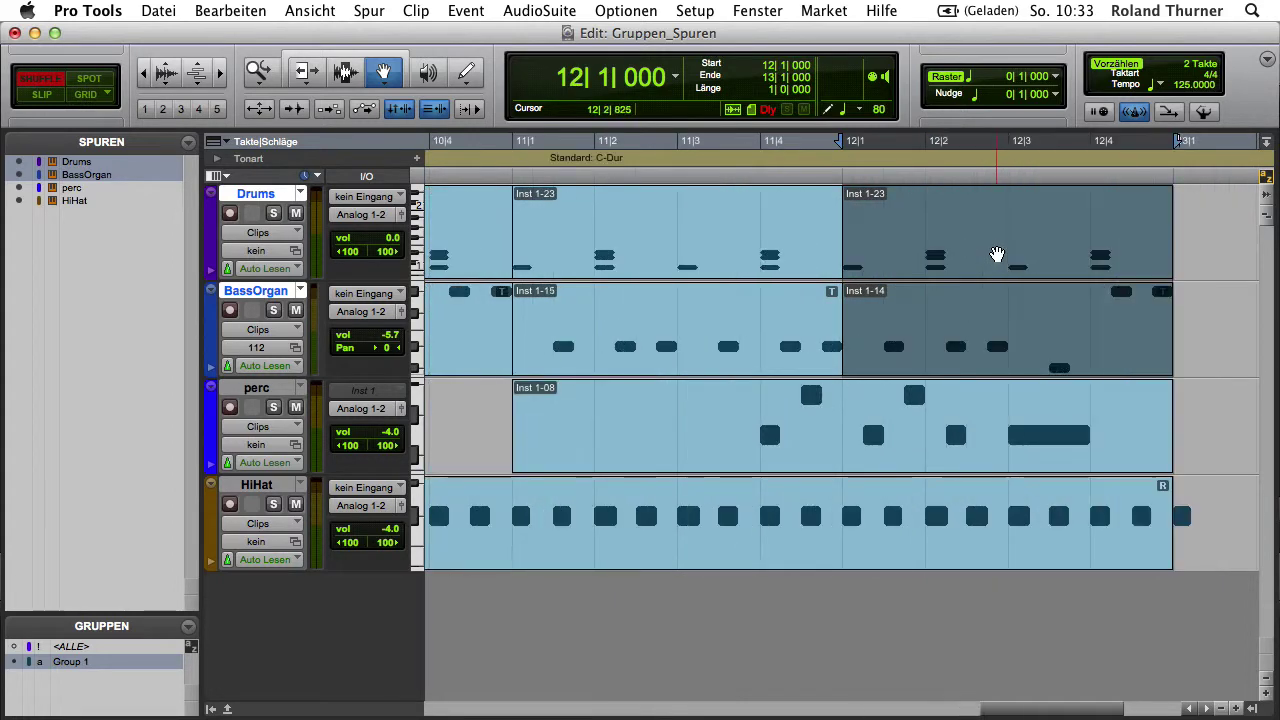
key(F6)
drag(1116, 250, 1177, 272)
key(F4)
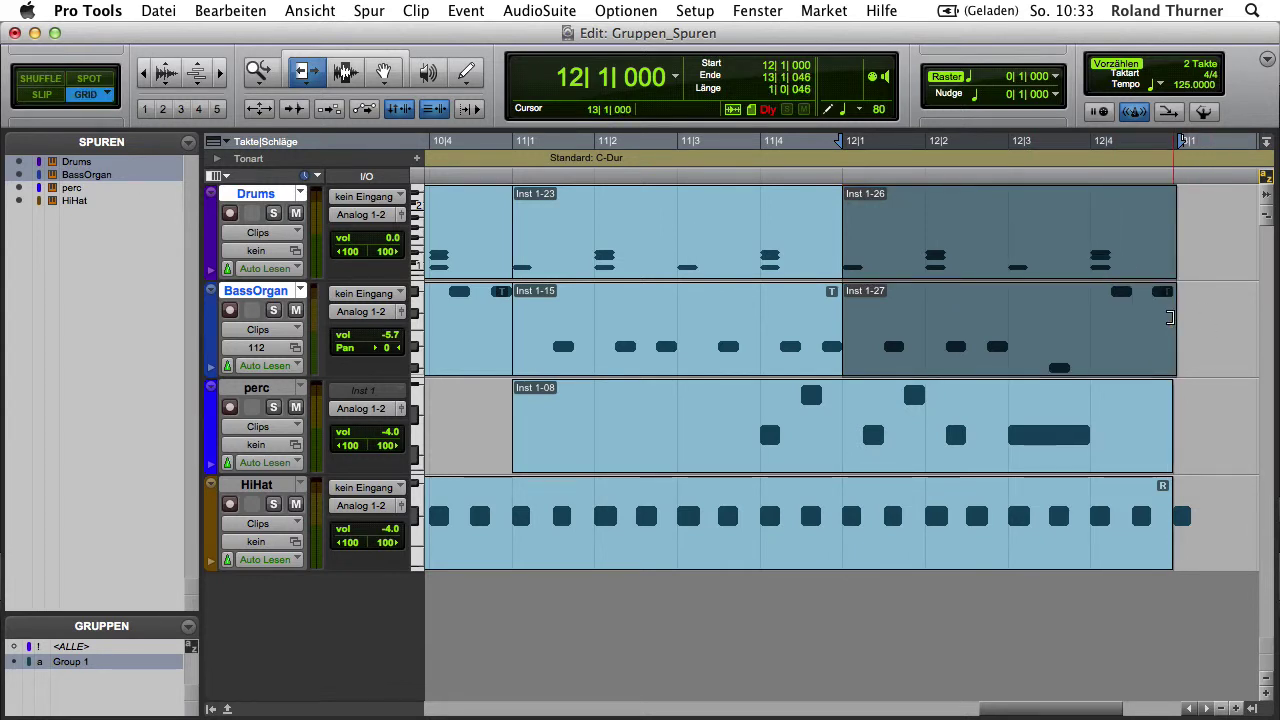
drag(1171, 319, 1168, 320)
key(super+bracketleft)
key(super+bracketleft)
key(super+bracketleft)
key(super+bracketleft)
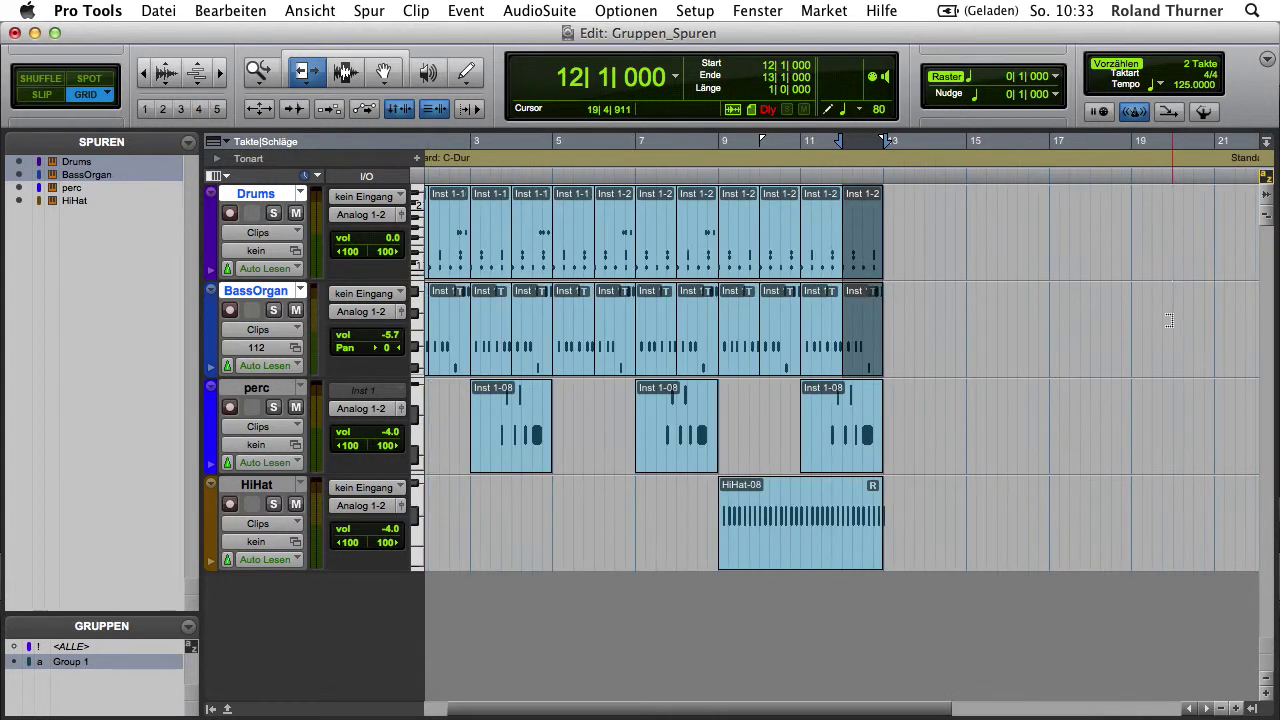
Group the perc and HiHat tracks as a Mix group named Group 2 with ID b, keeping Mutes linked
click(252, 389)
shift+click(247, 486)
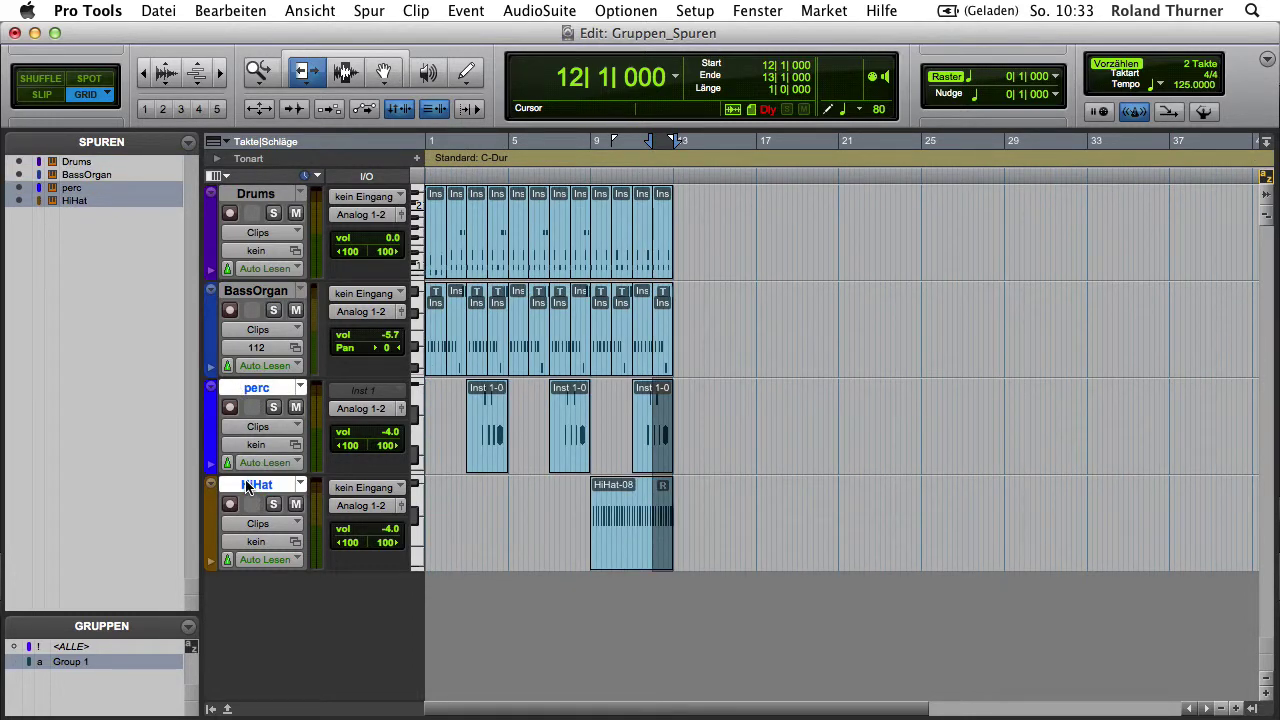
key(super+g)
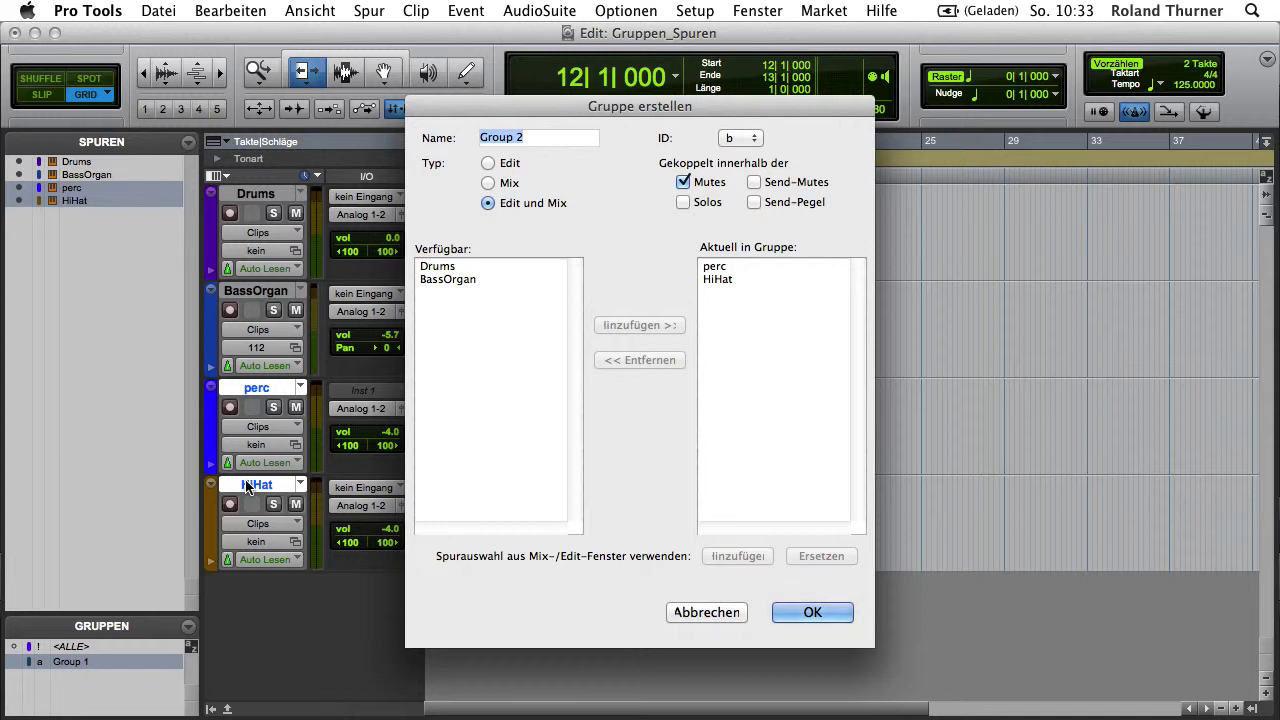
click(488, 183)
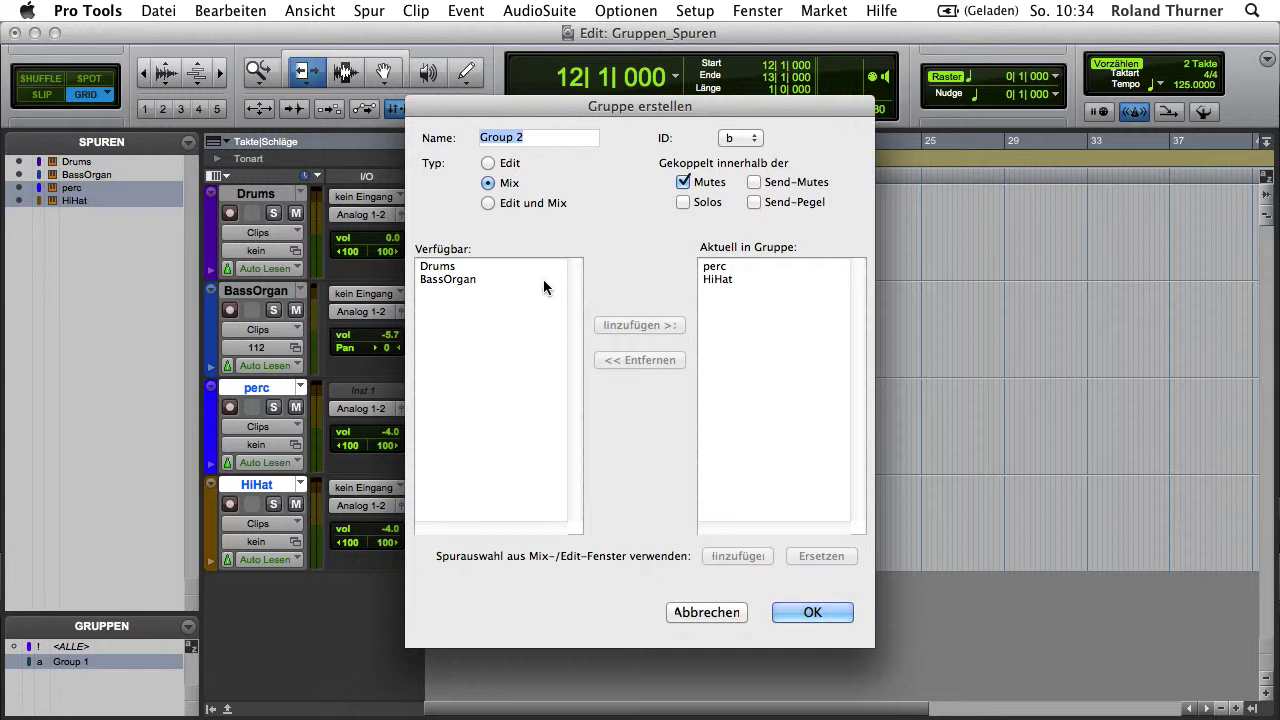
click(683, 183)
click(683, 184)
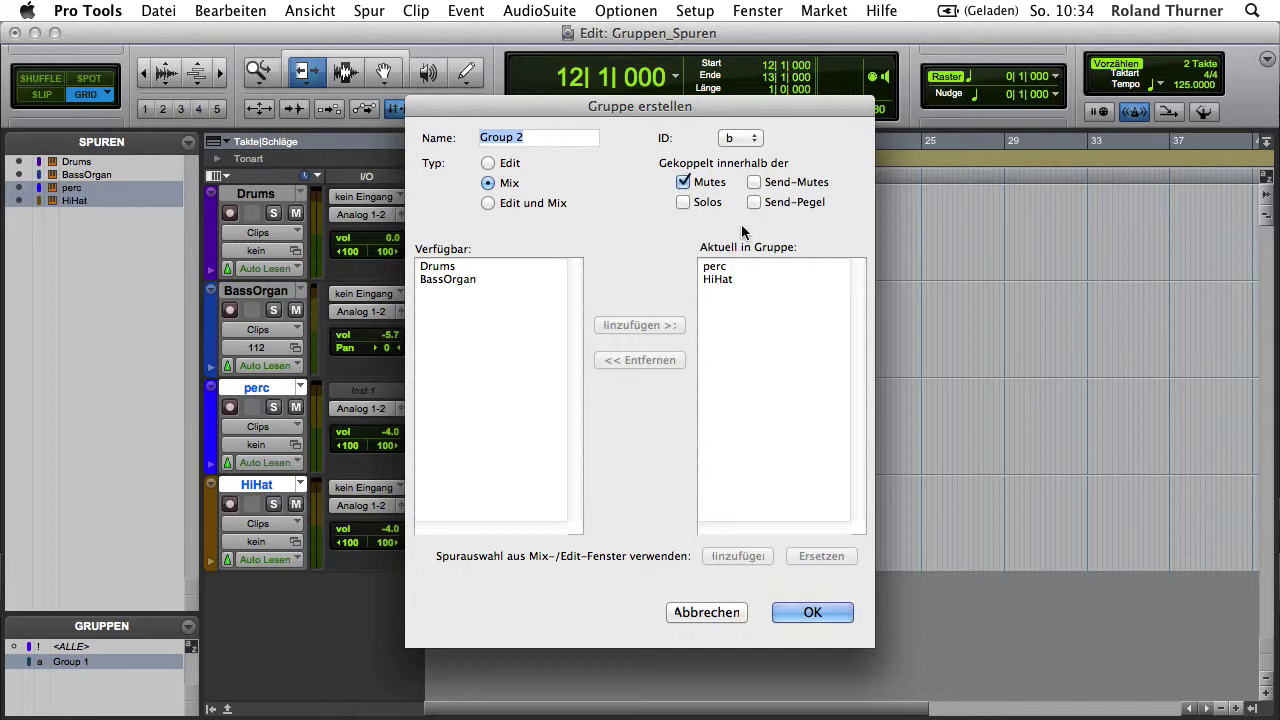
click(801, 609)
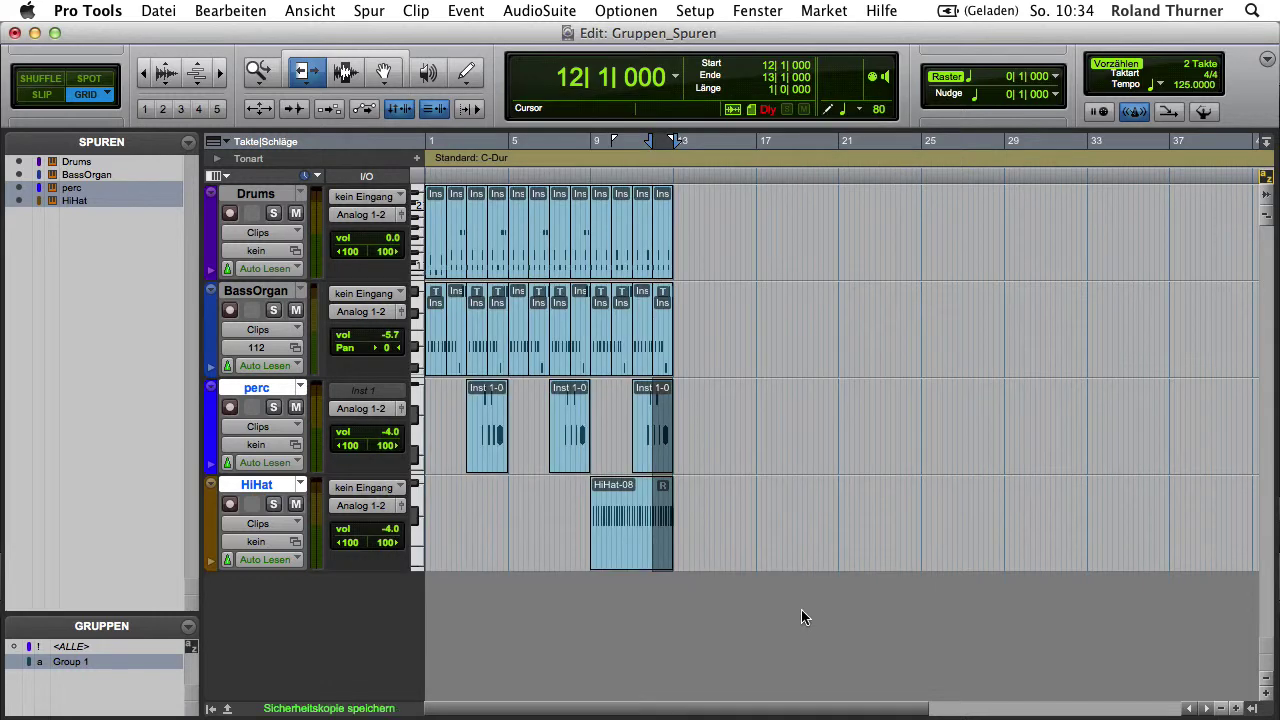
Test Group 2 in the Mix window by lowering perc's fader to -5.5, toggling its mute, and raising the perc fader to -0.6
key(super+equal)
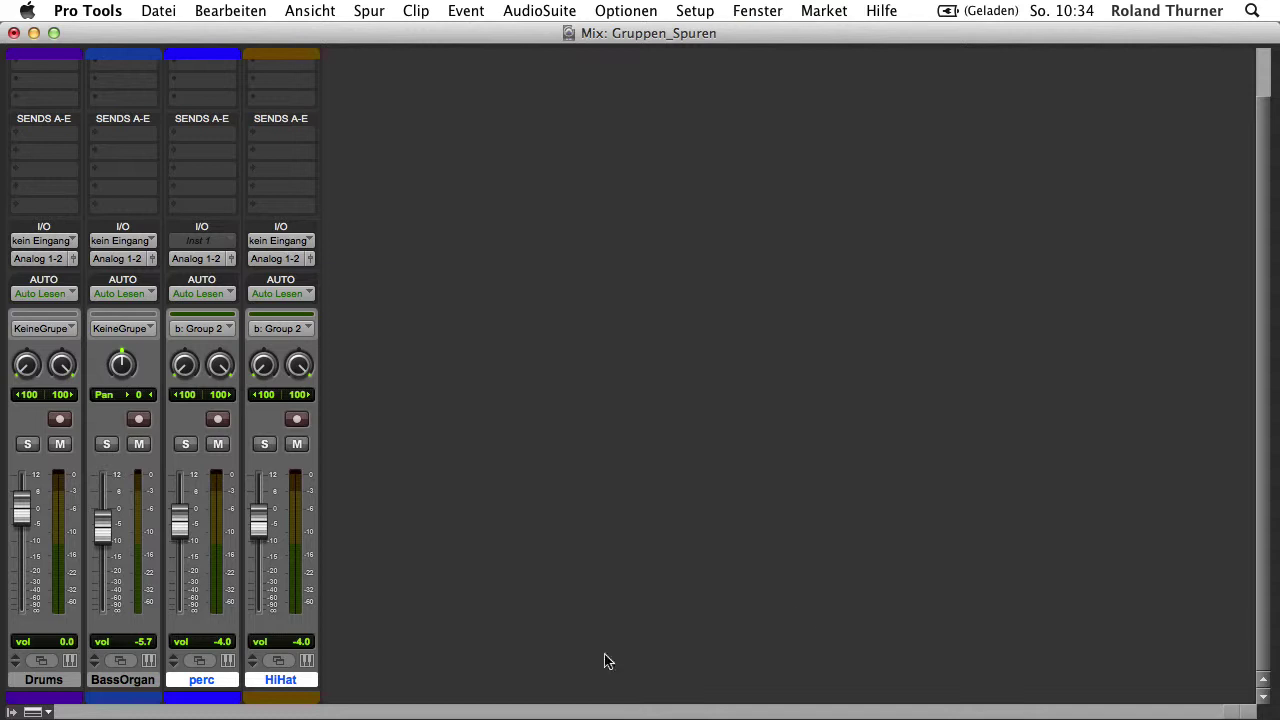
mouse_move(179, 527)
mouse_down()
mouse_move(179, 562)
mouse_move(179, 487)
mouse_move(179, 575)
mouse_move(178, 523)
mouse_up()
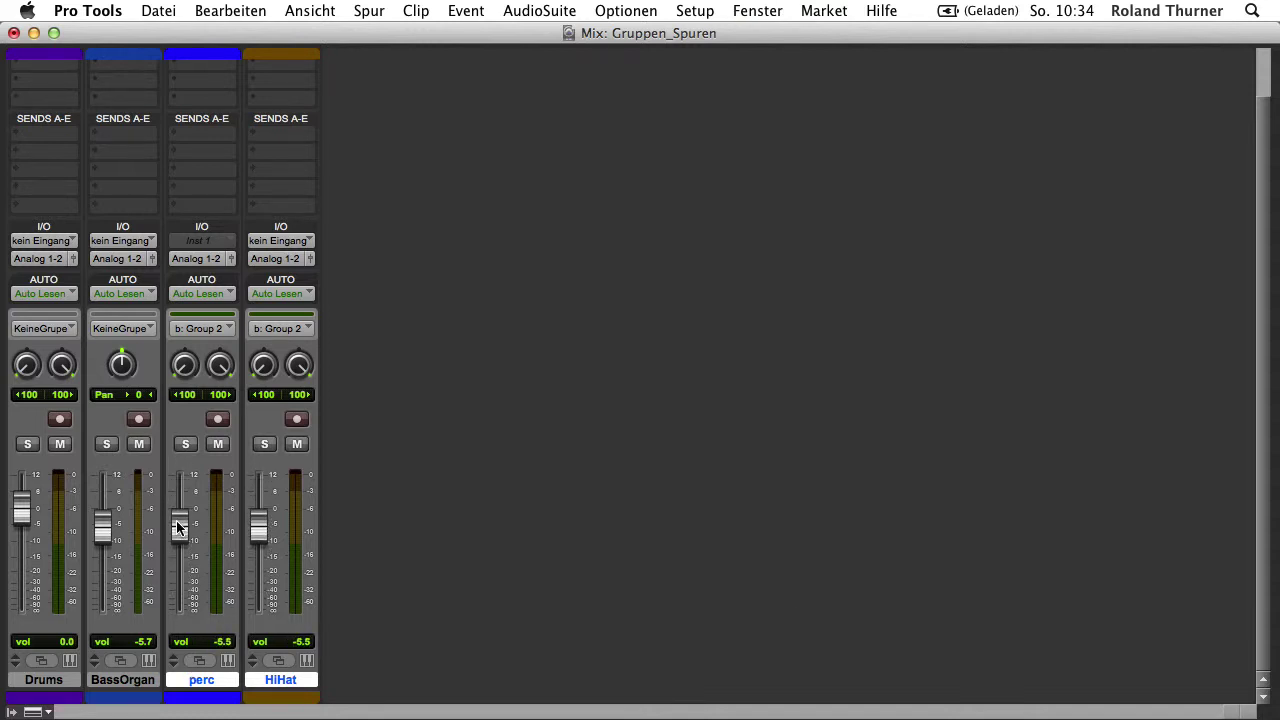
click(216, 446)
click(216, 446)
mouse_move(179, 526)
mouse_down()
mouse_move(175, 583)
mouse_move(180, 480)
mouse_move(195, 522)
mouse_move(188, 512)
mouse_up()
Try to create Group 3 with ID c as an Edit und Mix group of Drums, BassOrgan and perc
click(47, 684)
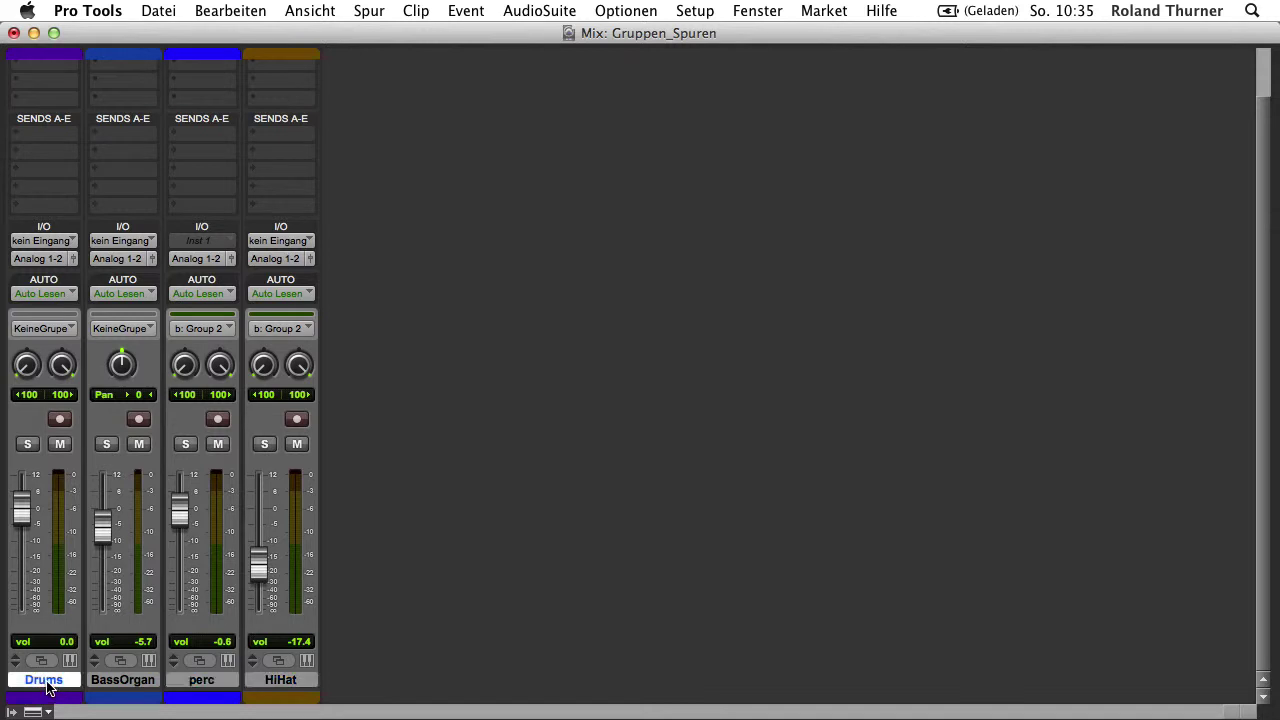
shift+click(195, 684)
key(super+g)
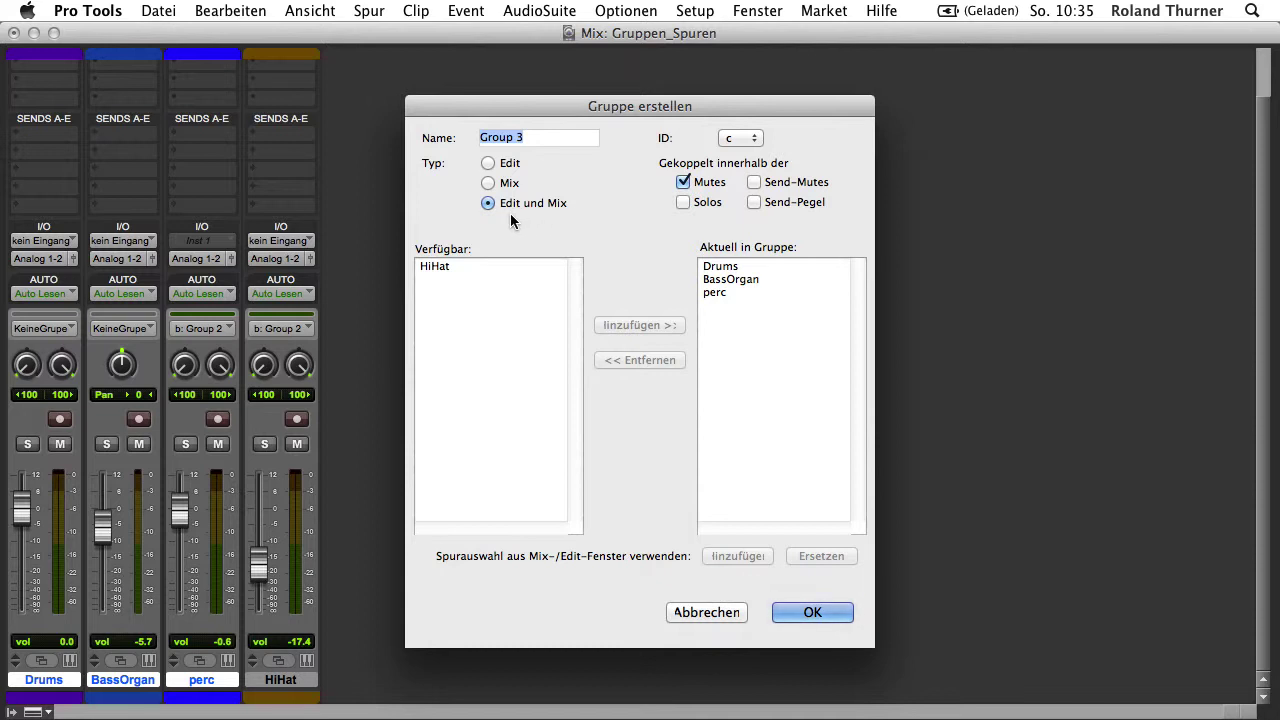
key(Return)
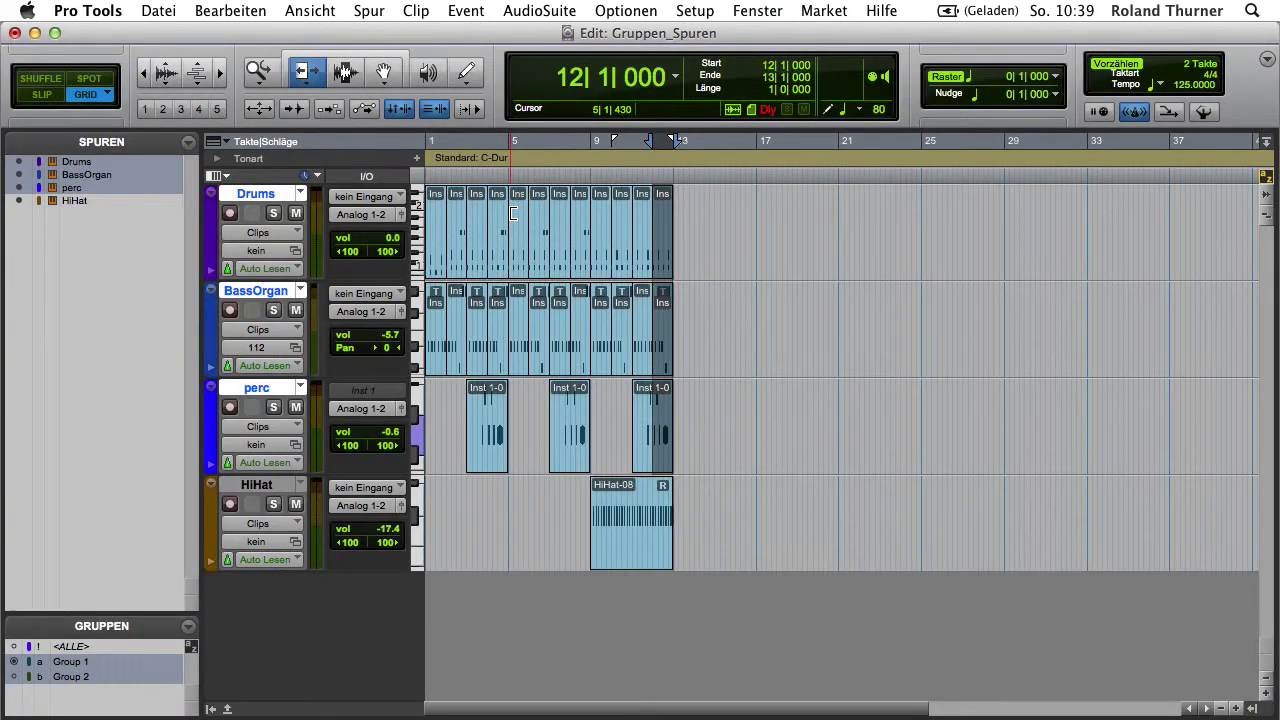
Deactivate Group 1 and Group 2, and select 3|4|000 to 8|1|000 on the Drums track alone
click(110, 676)
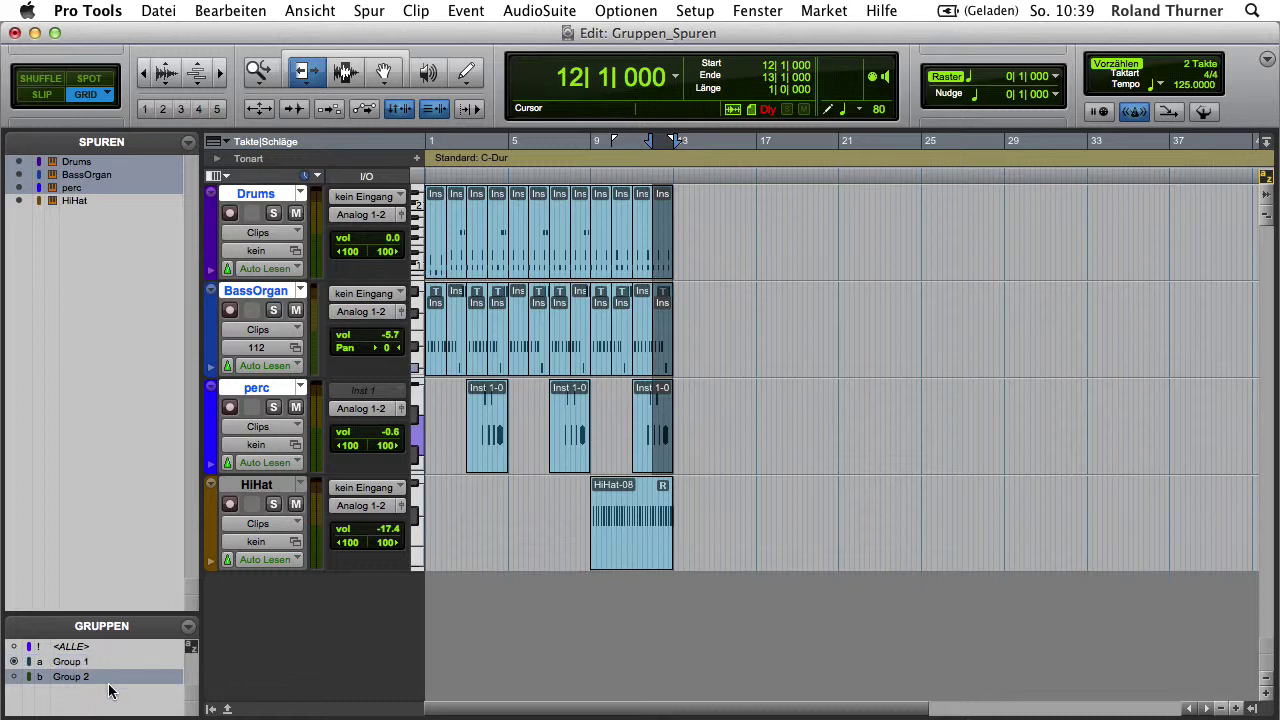
click(110, 678)
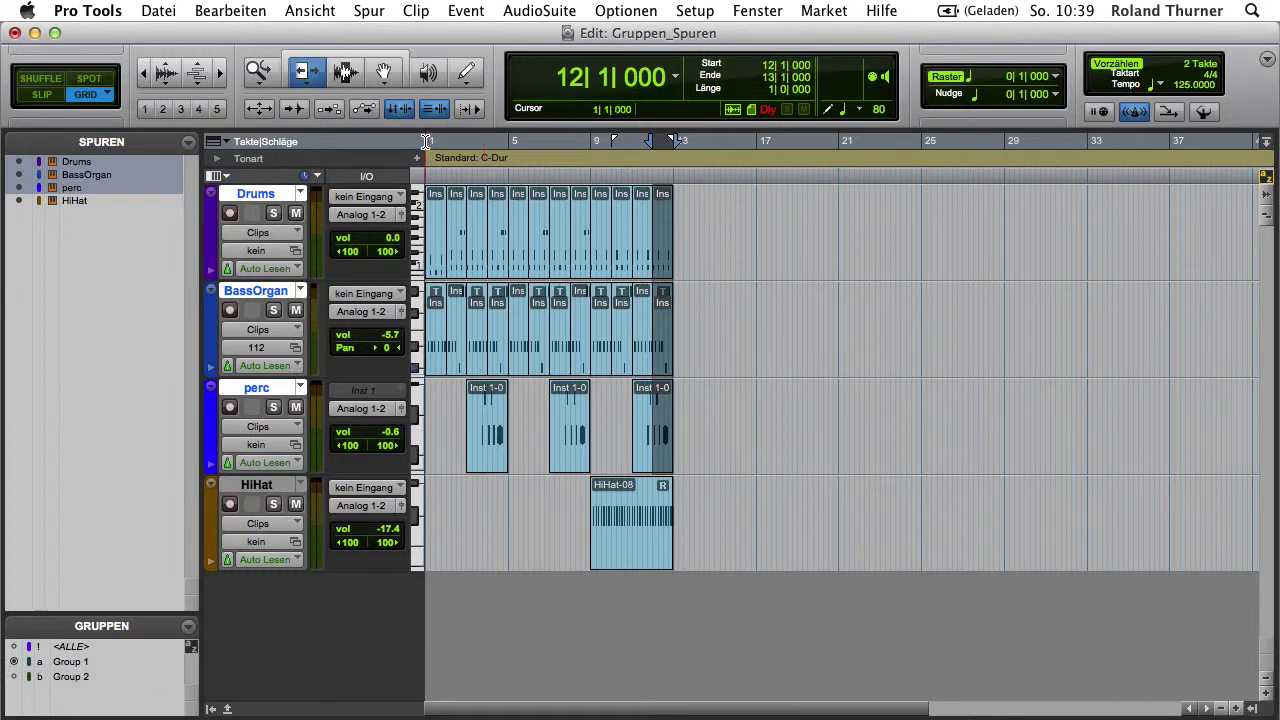
key(F7)
drag(484, 235, 572, 240)
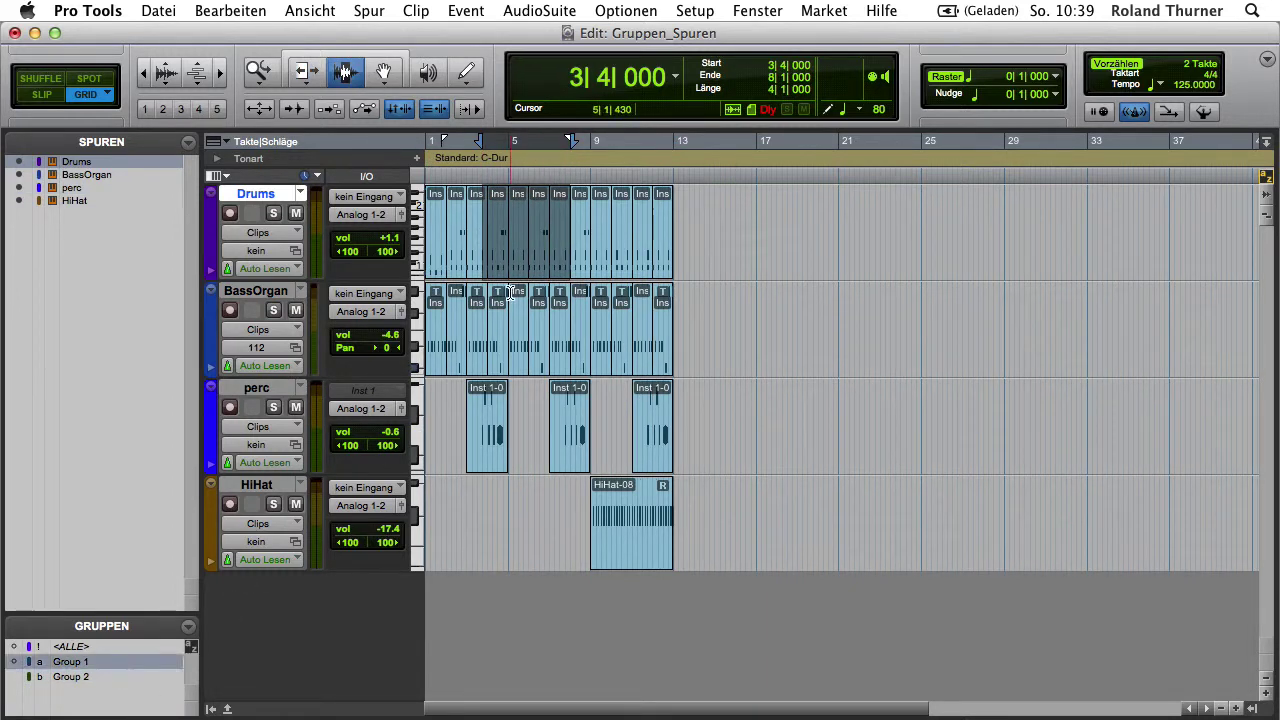
Reactivate Group 1 and select 5|4|000 to 10|2|000 on its tracks, leaving Group 2 activated as well
drag(467, 274, 530, 277)
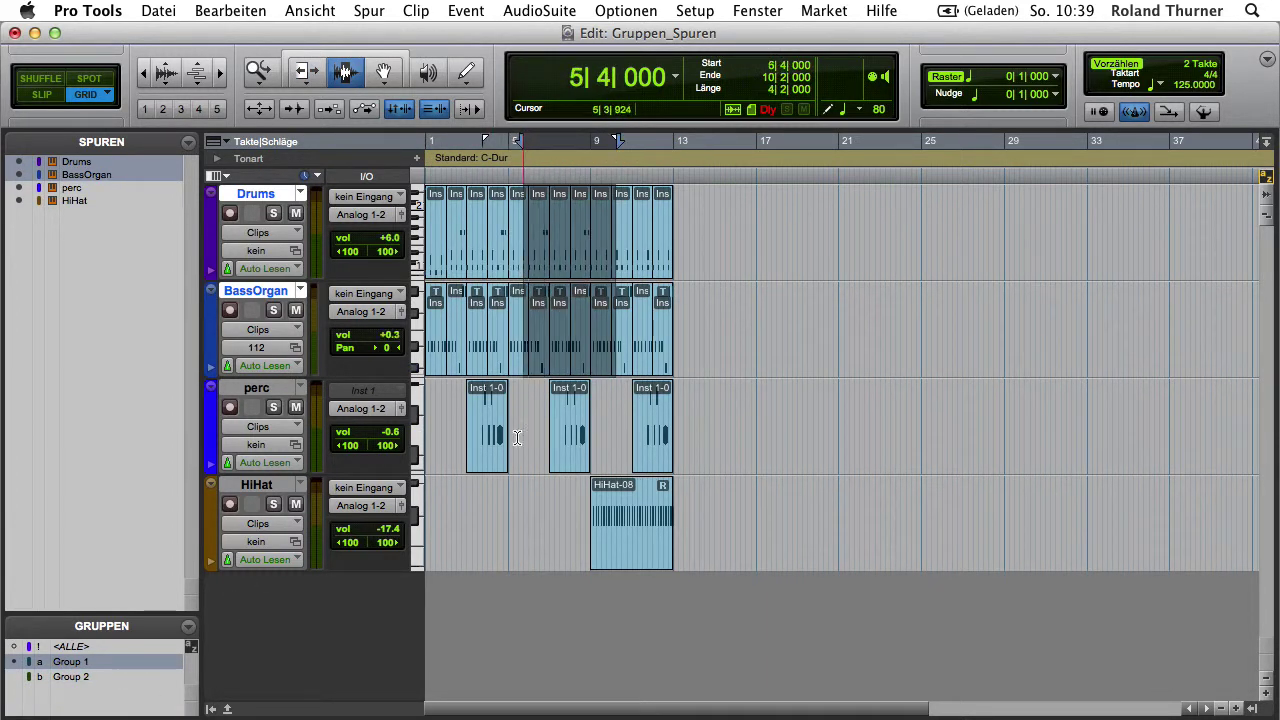
click(110, 677)
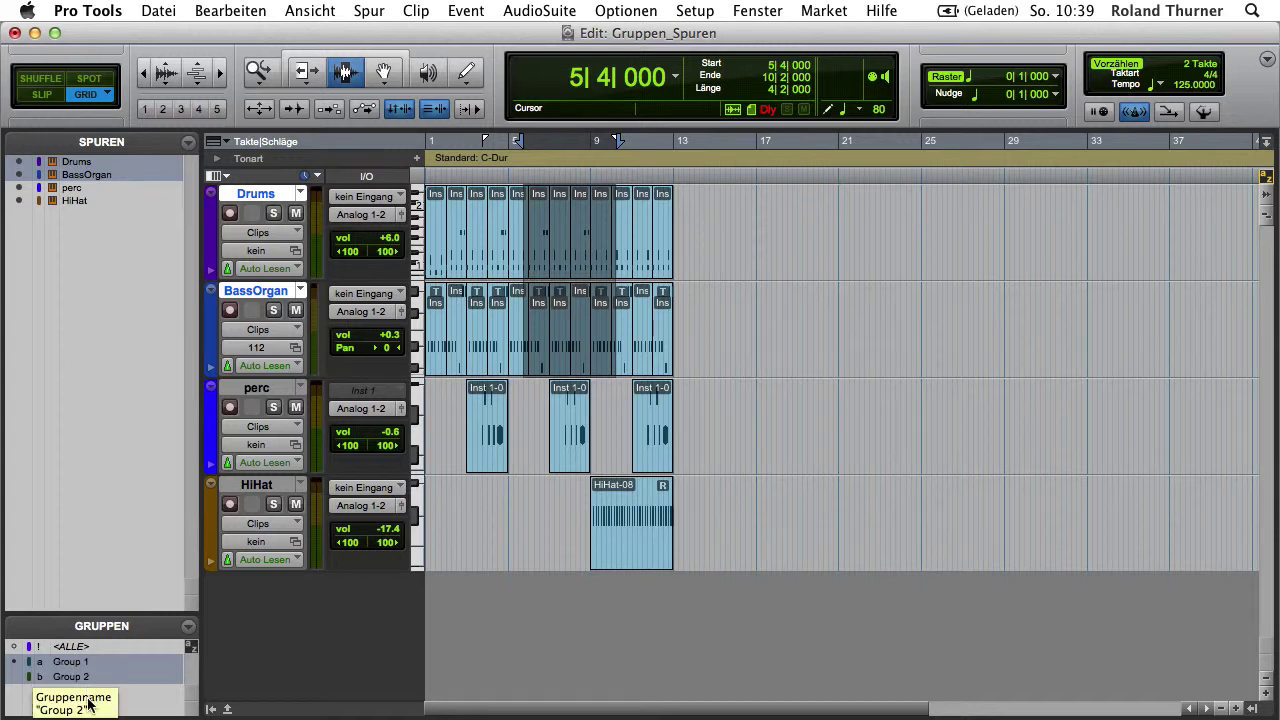
Select all member tracks of each group in turn, ending with the perc and HiHat tracks of Group 2
click(15, 677)
click(14, 662)
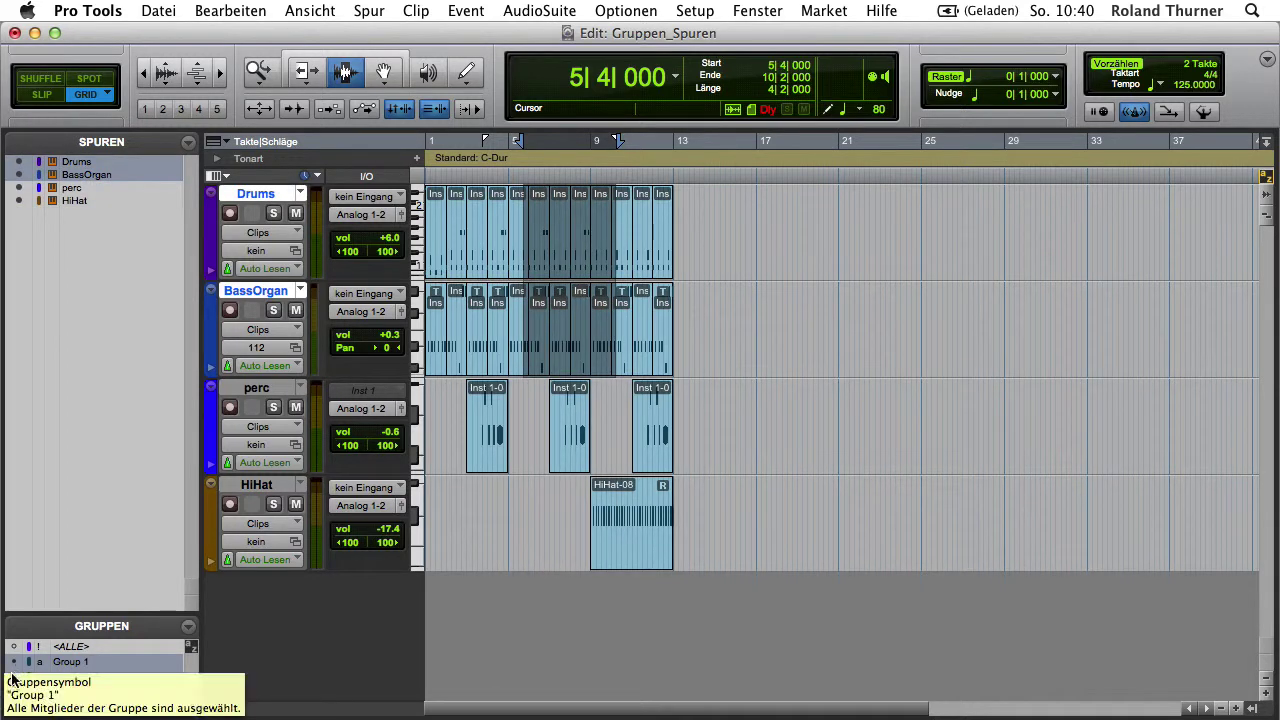
click(14, 677)
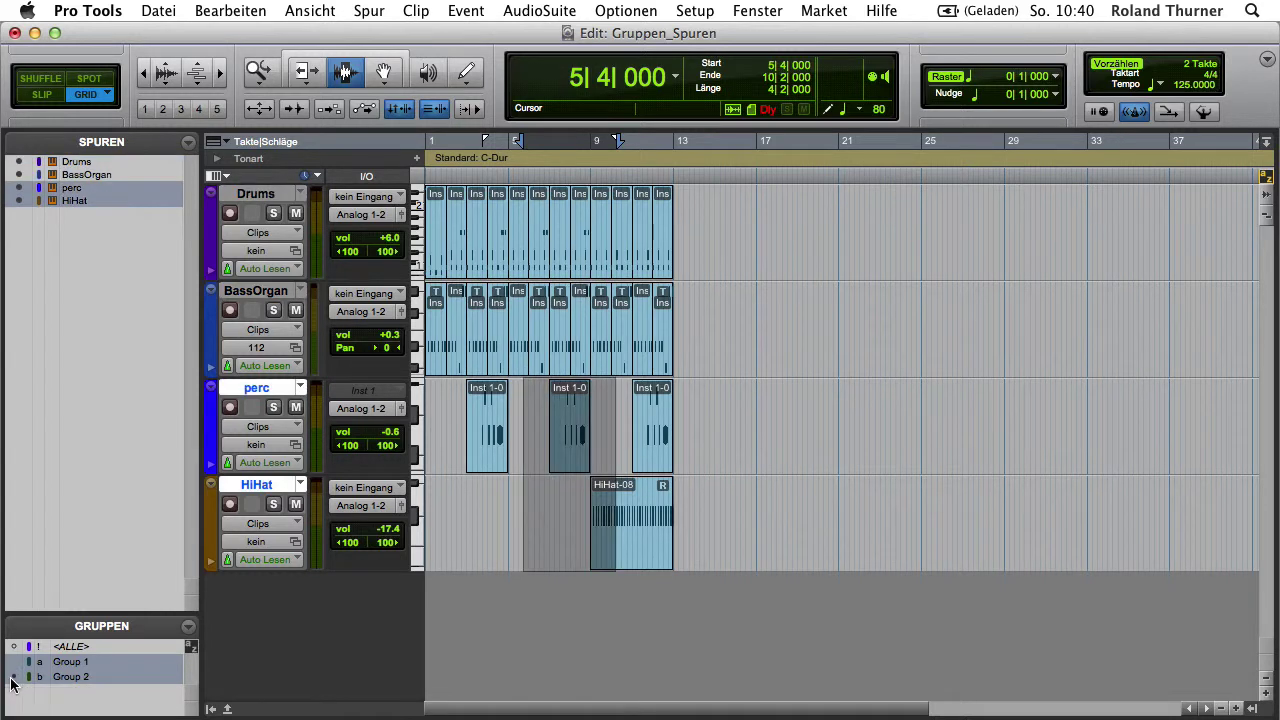
Open the dialog for creating a new group and cancel it
click(189, 630)
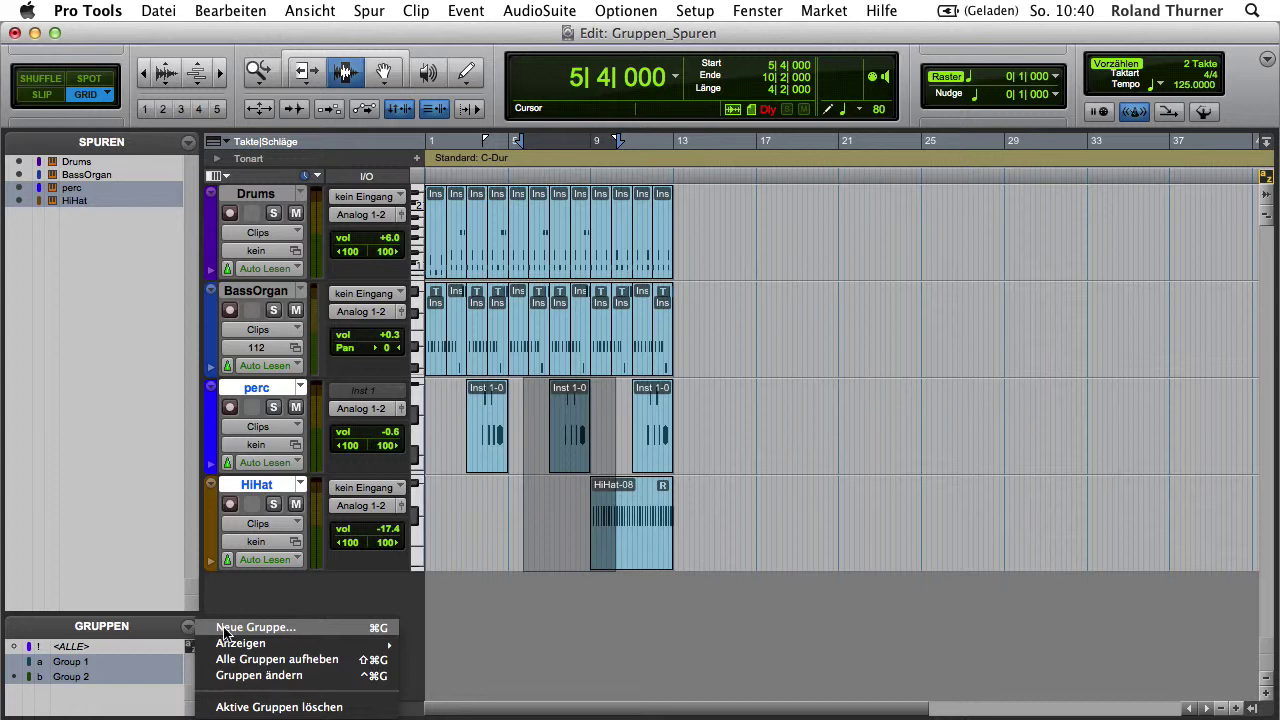
click(225, 629)
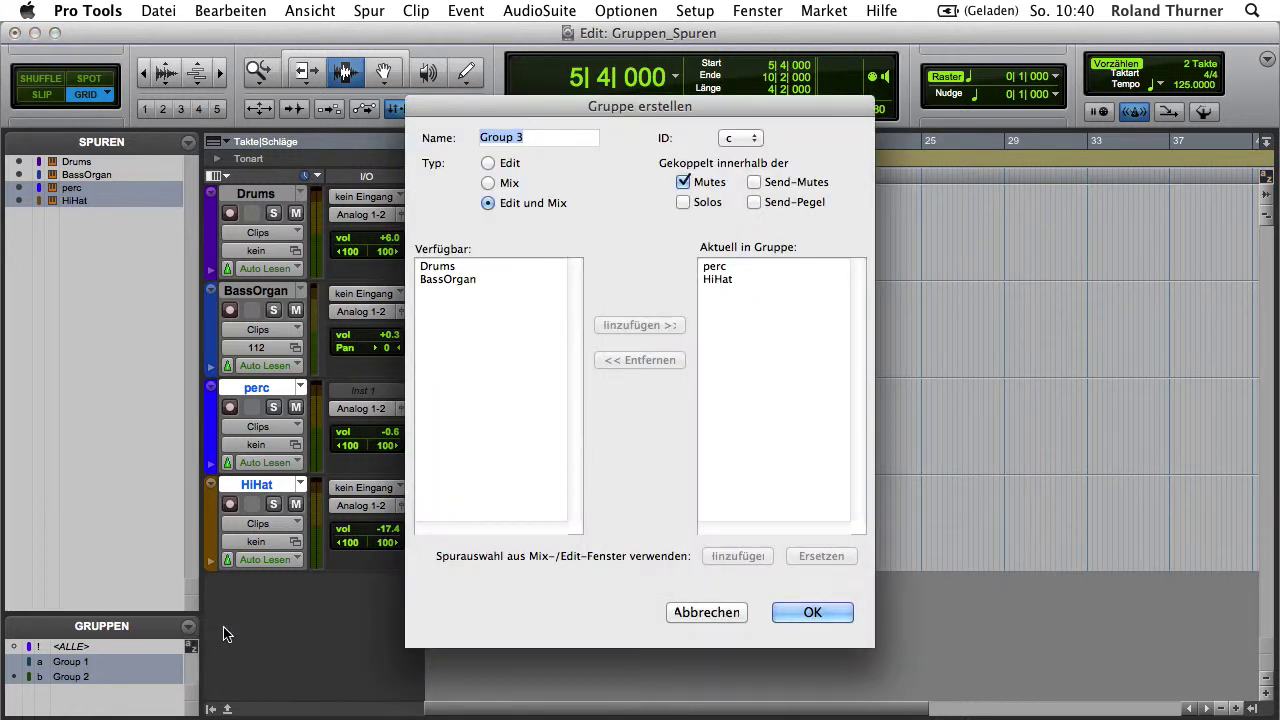
click(684, 616)
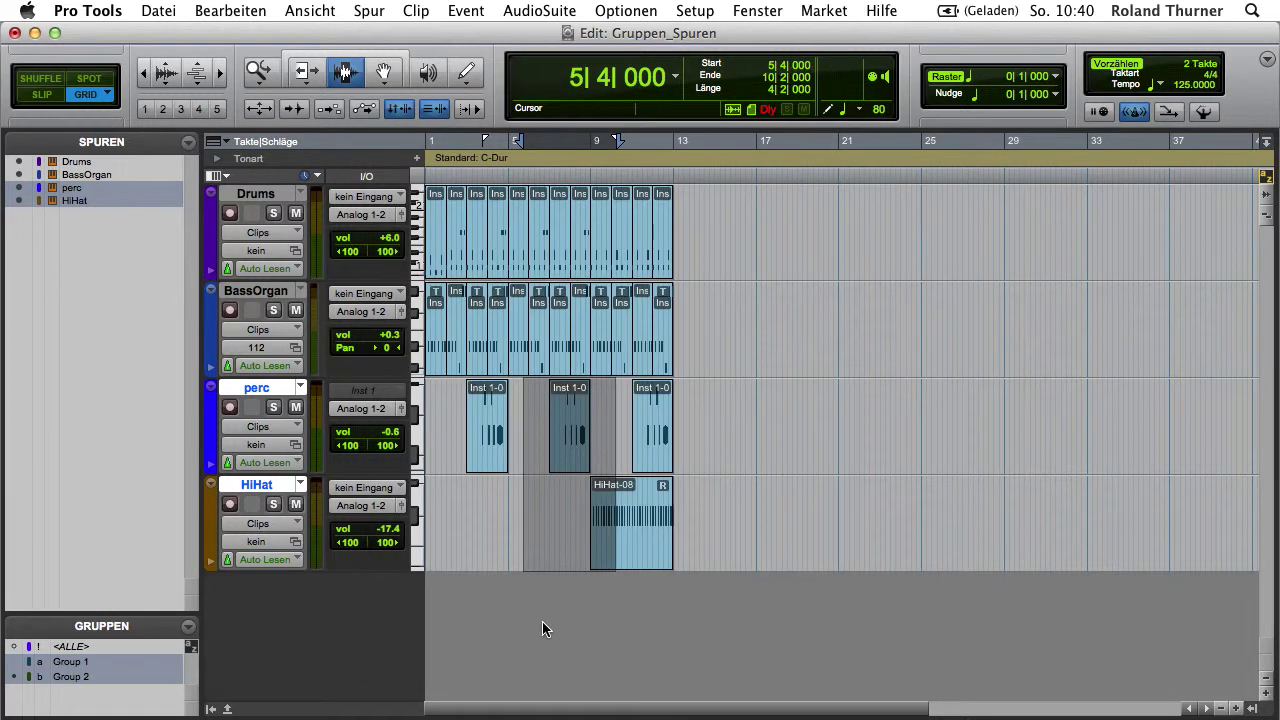
Examine the Gruppen ändern settings, switching the ID to b – Group 2 and back to a – Group 1, and cancel
click(190, 627)
mouse_move(198, 645)
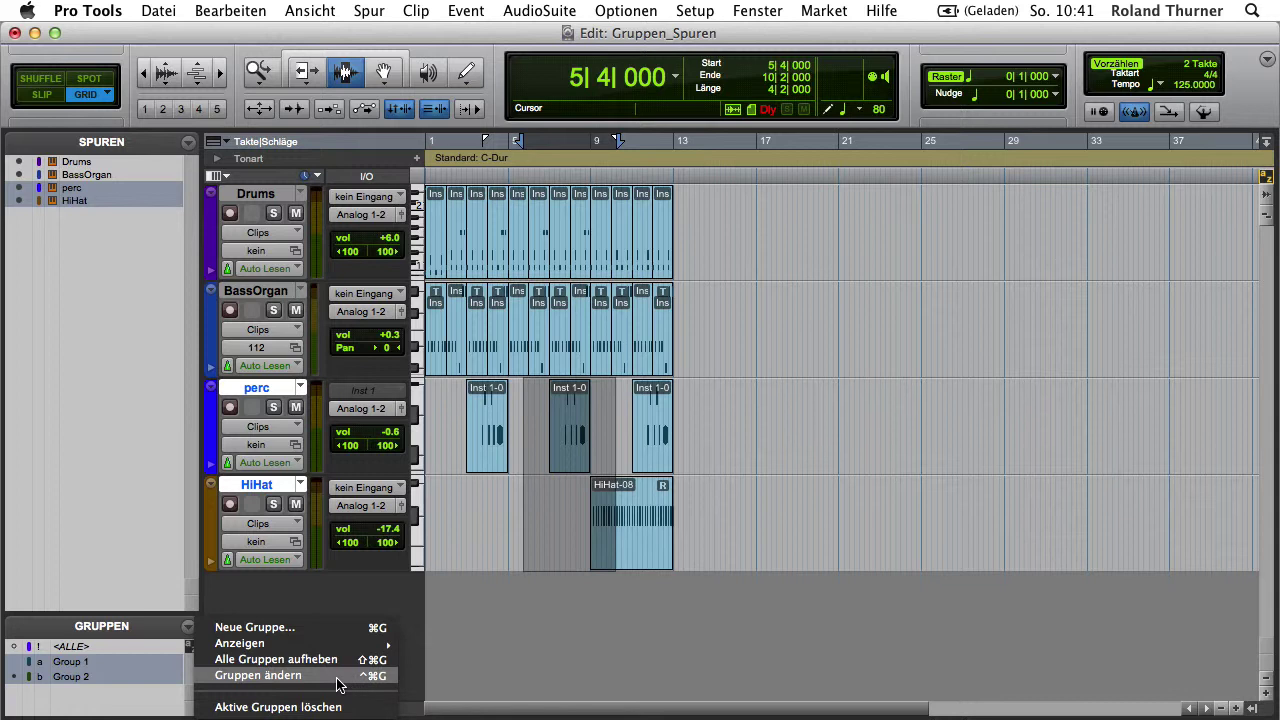
click(337, 678)
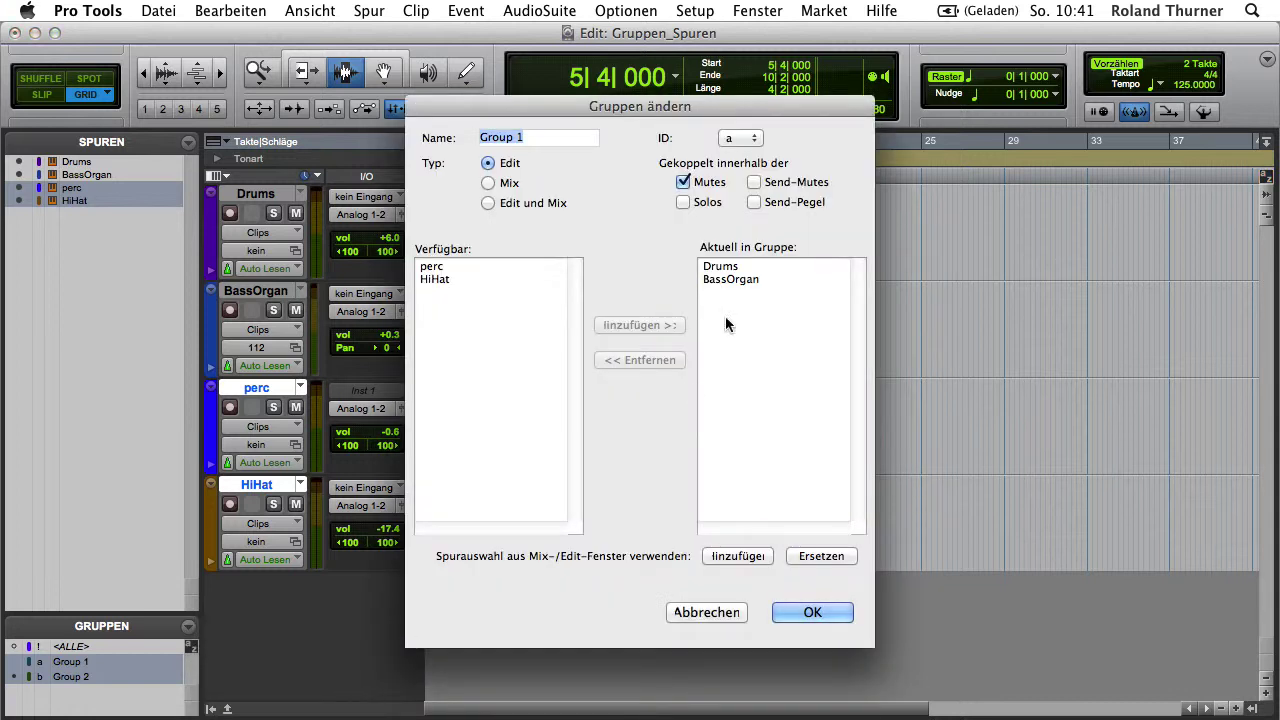
click(748, 140)
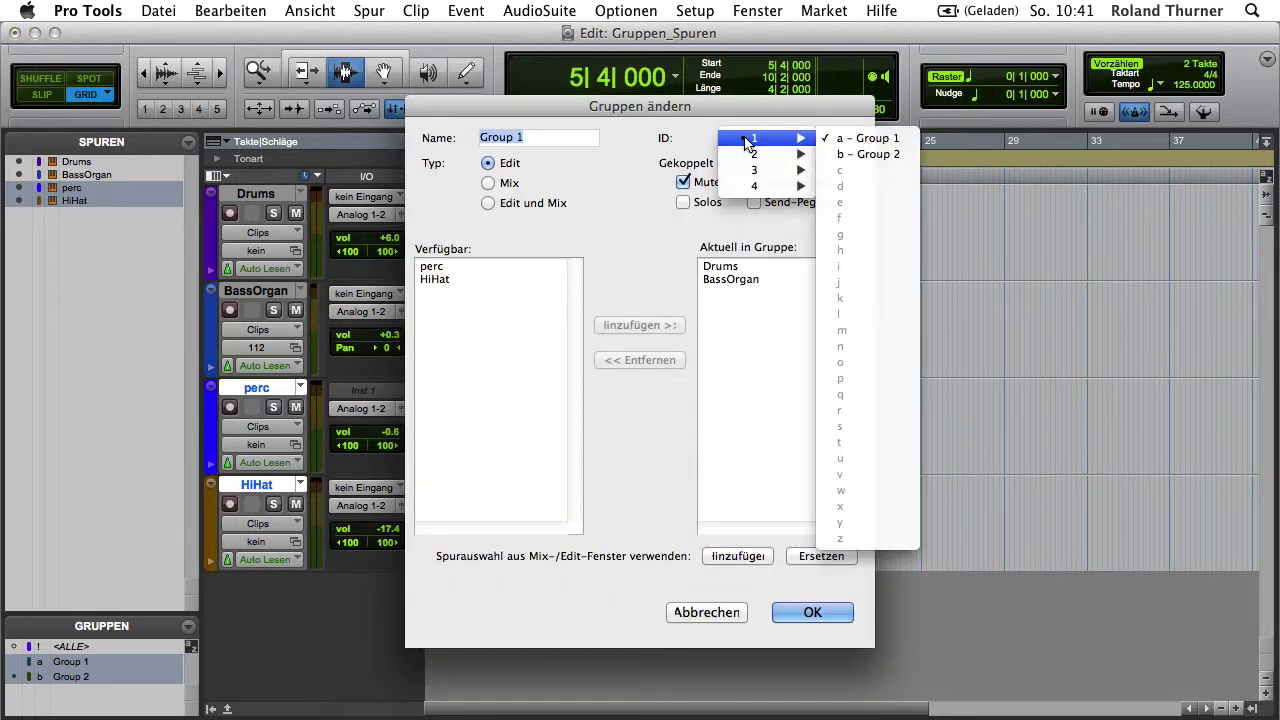
click(868, 154)
click(755, 140)
click(848, 139)
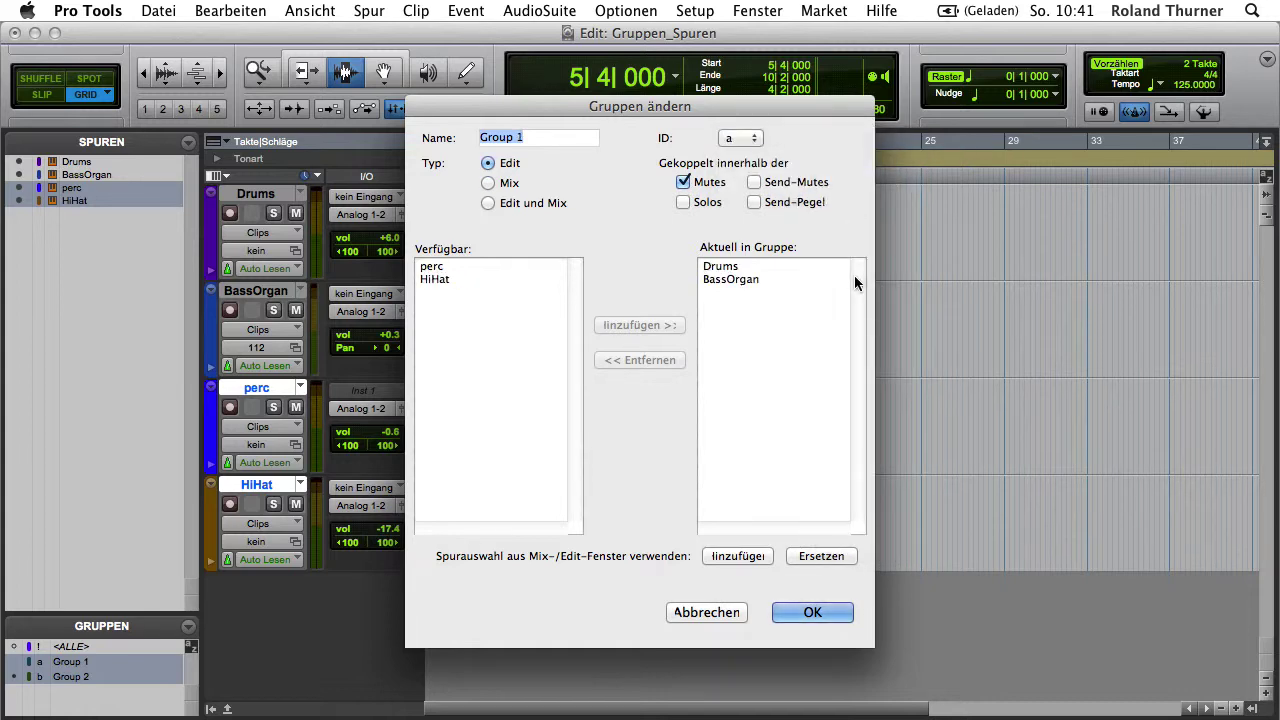
click(708, 612)
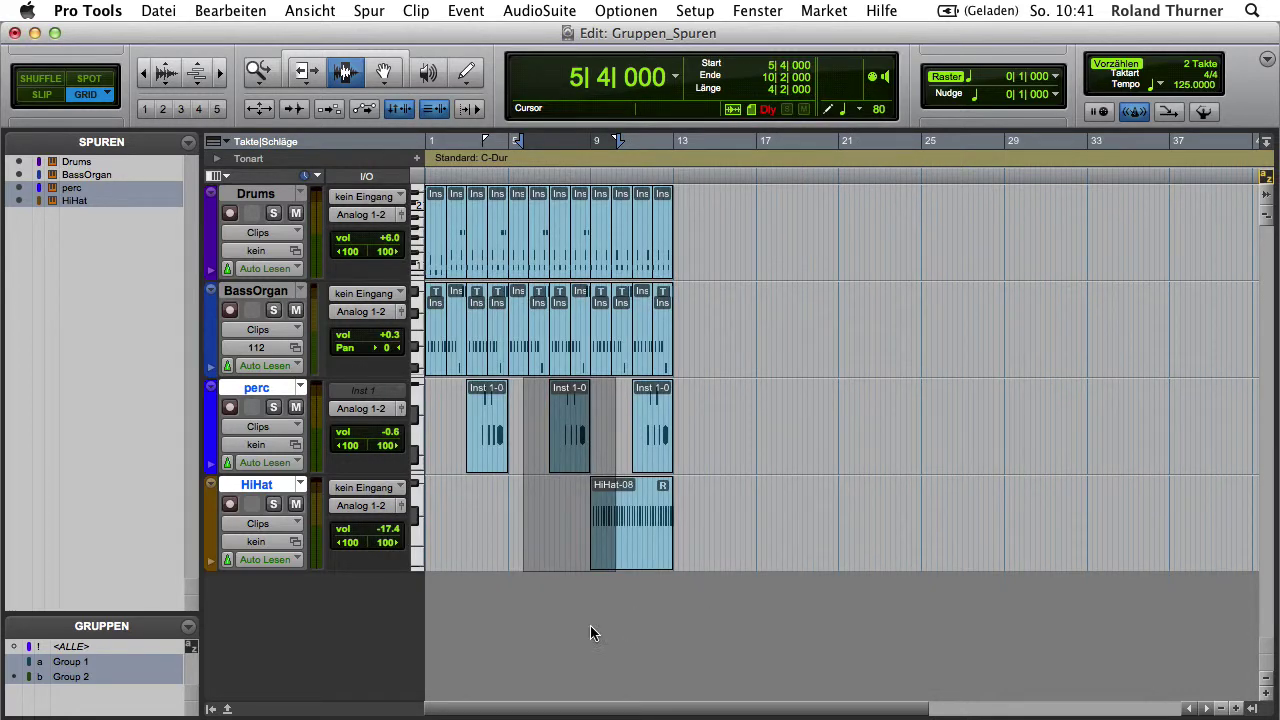
Look through the commands available for Group 1, including its Spuren and Attribute entries, and dismiss them
right_click(68, 662)
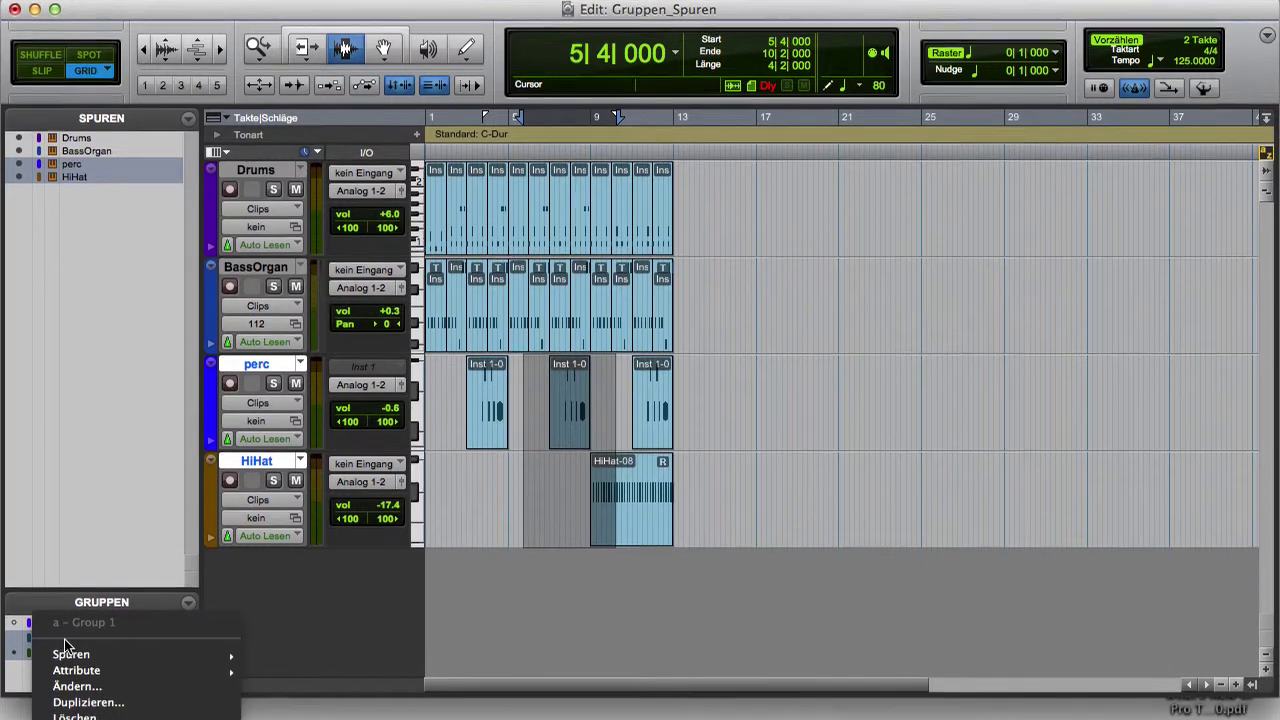
mouse_move(101, 654)
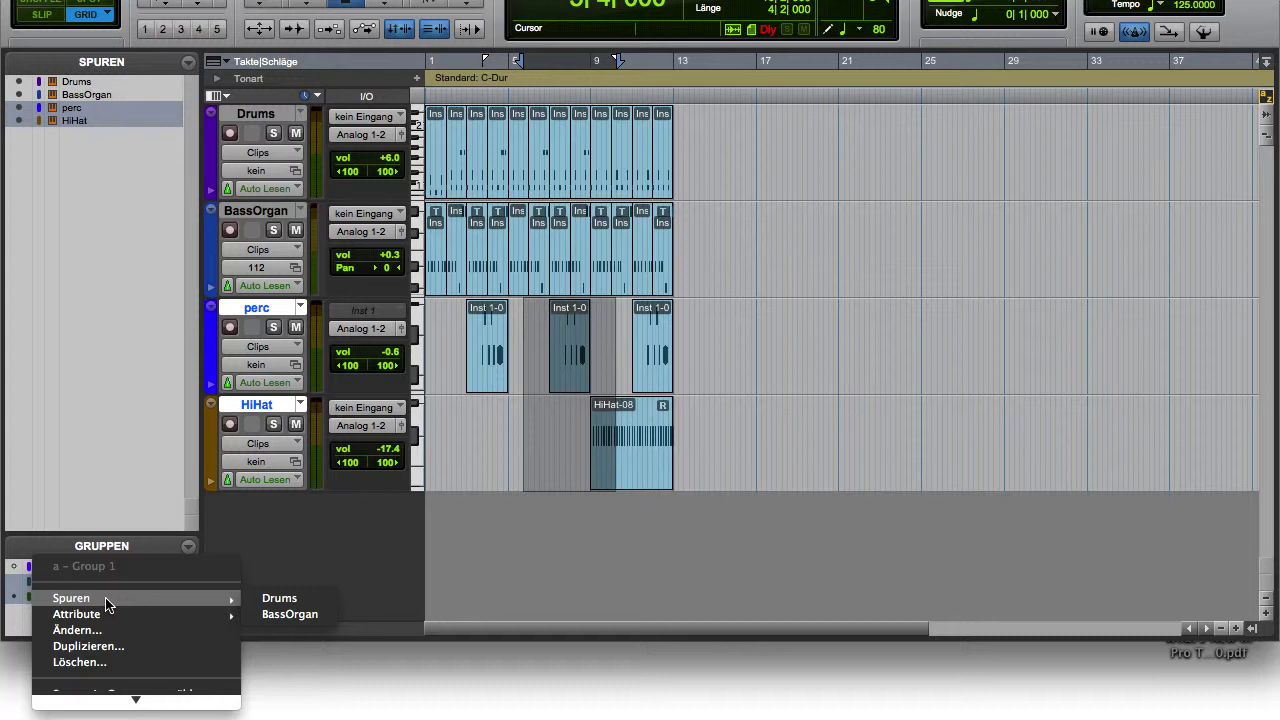
mouse_move(130, 618)
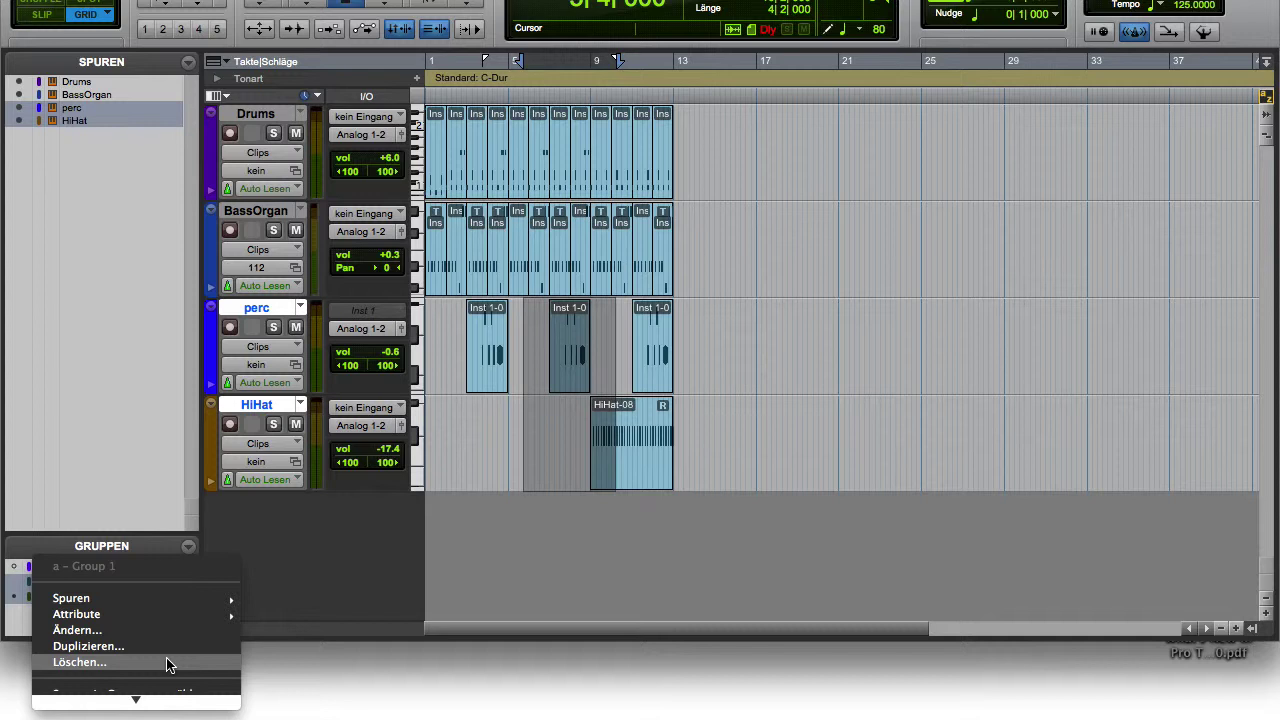
mouse_move(143, 695)
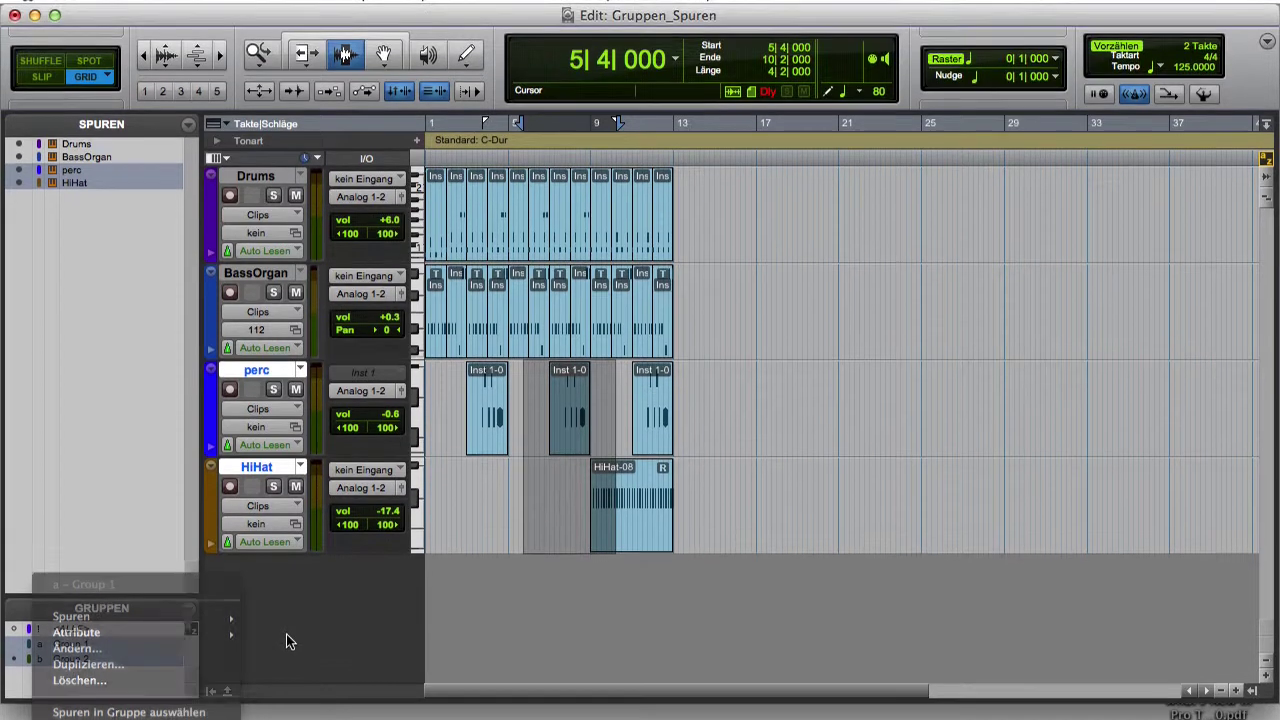
click(286, 577)
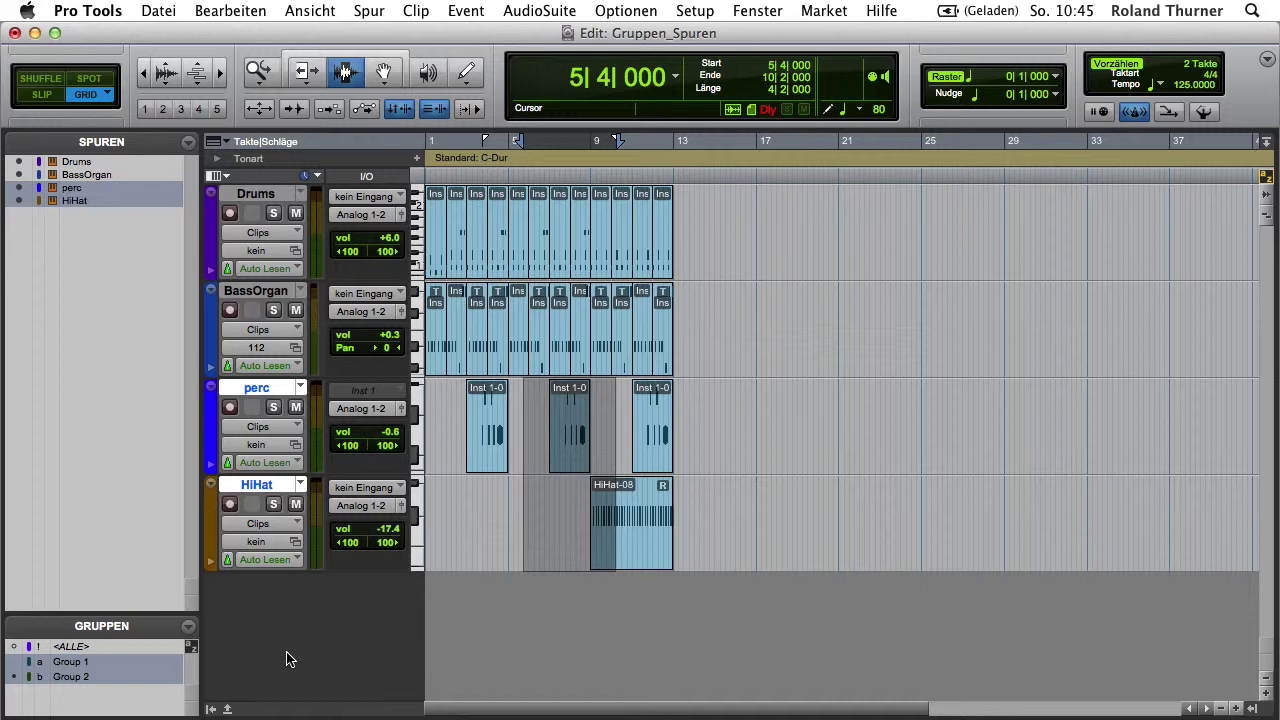
Show the Mix window and examine the group commands offered for Group 2 on the HiHat channel
key(super+equal)
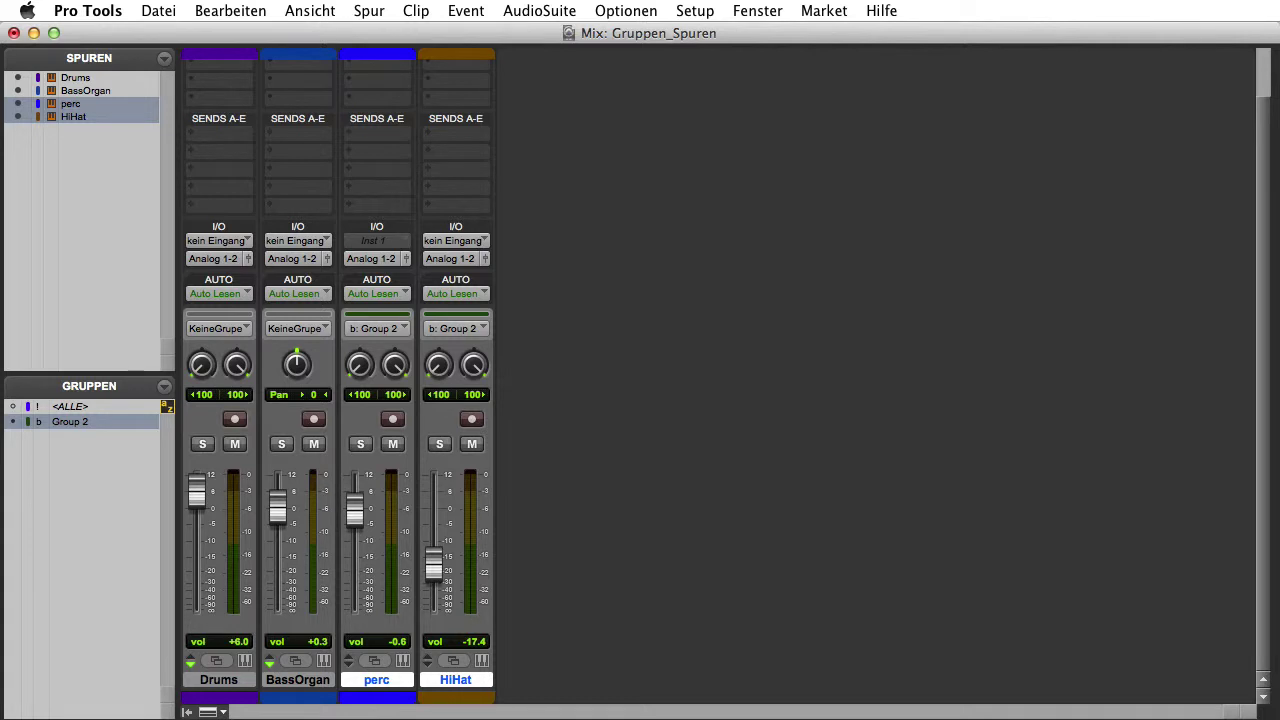
click(459, 330)
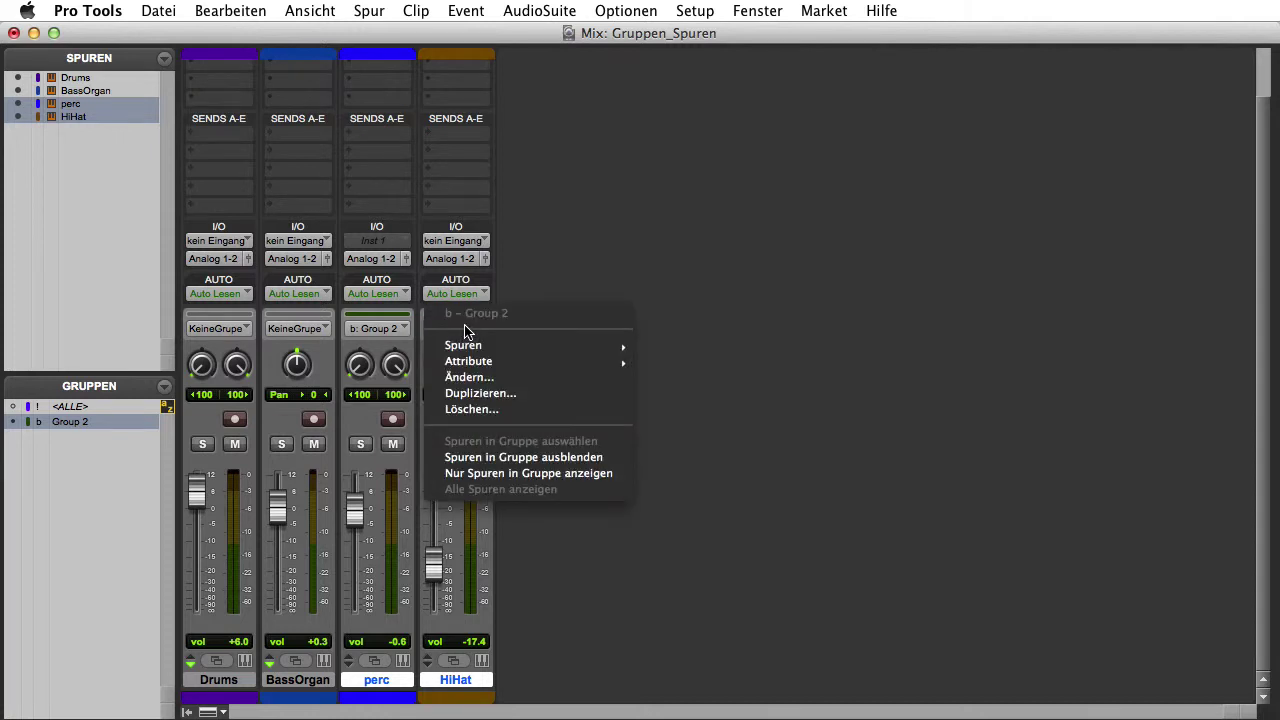
click(464, 331)
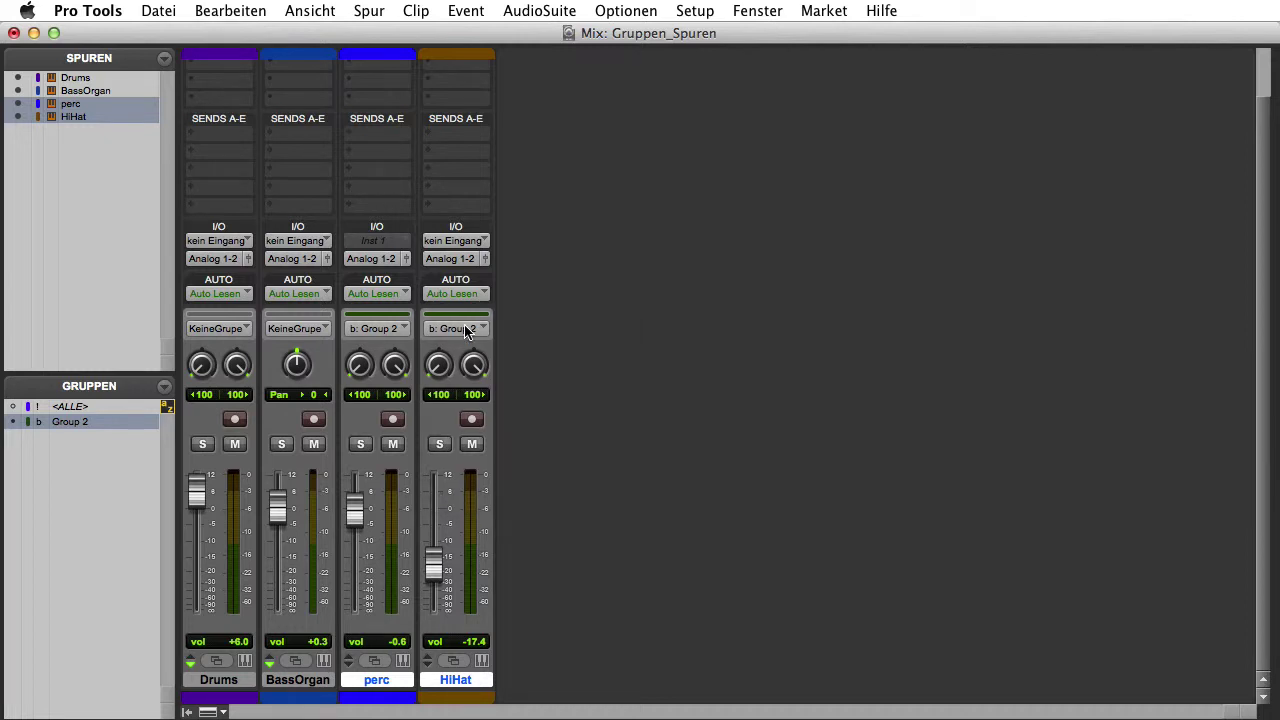